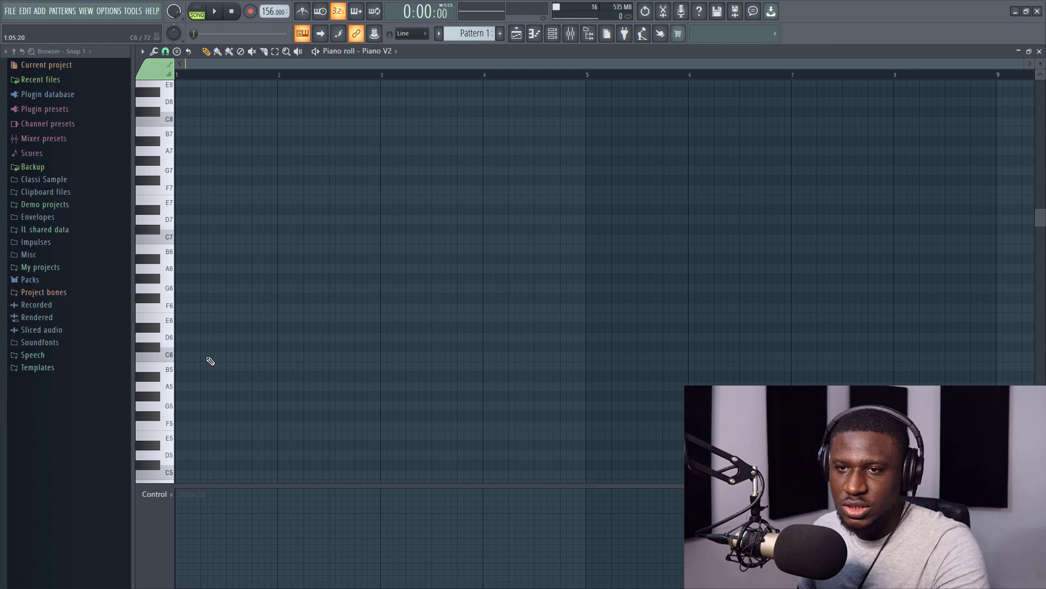
- Draw a C5 note filling the whole first bar and play it back
scroll(200, 362, "down", 2)
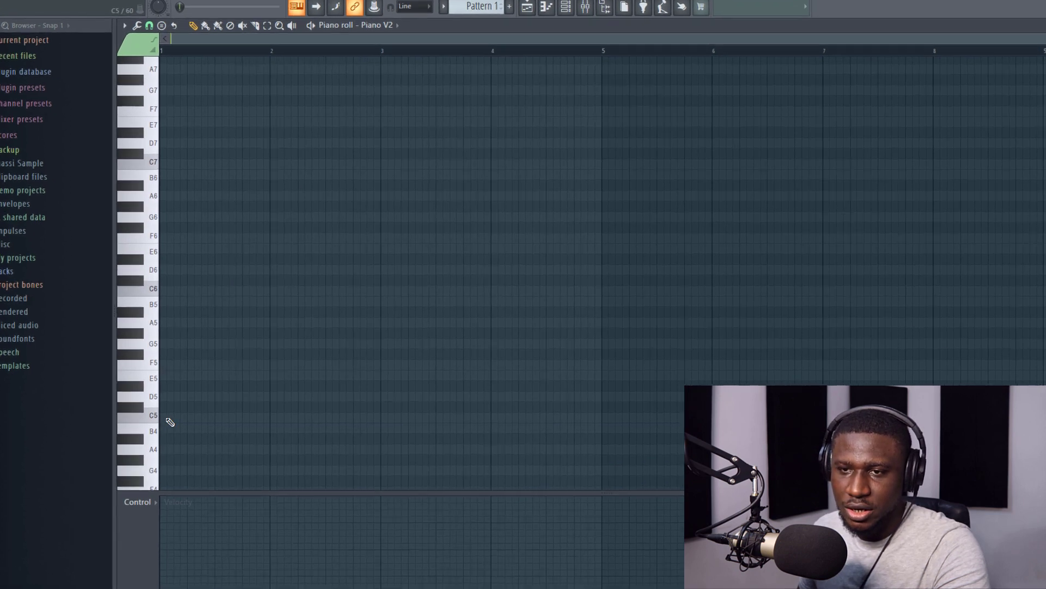
left_click(179, 418)
left_click_drag(132, 425, 249, 415)
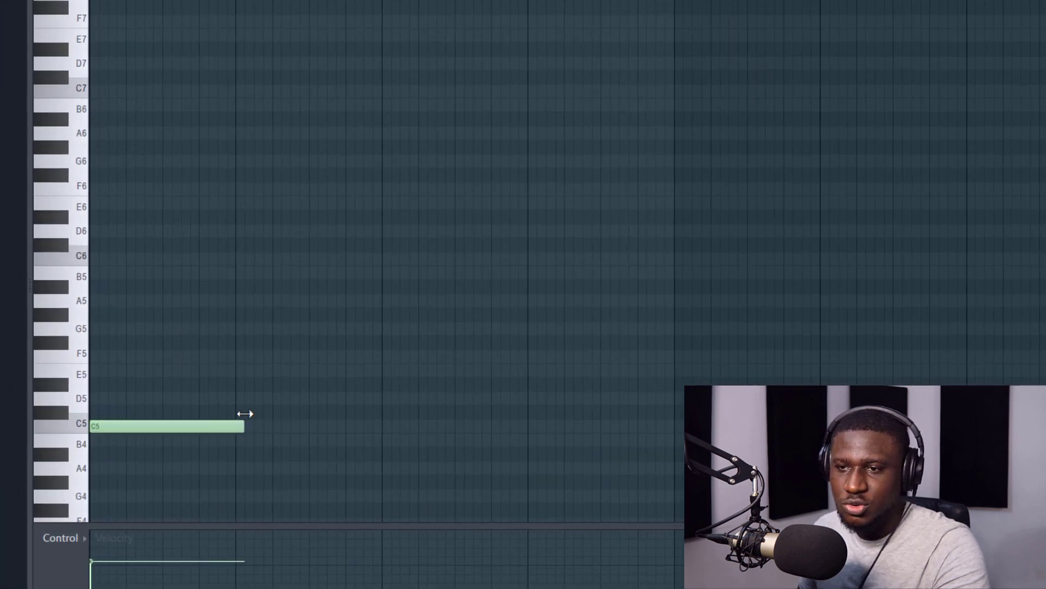
scroll(240, 422, "down", 1)
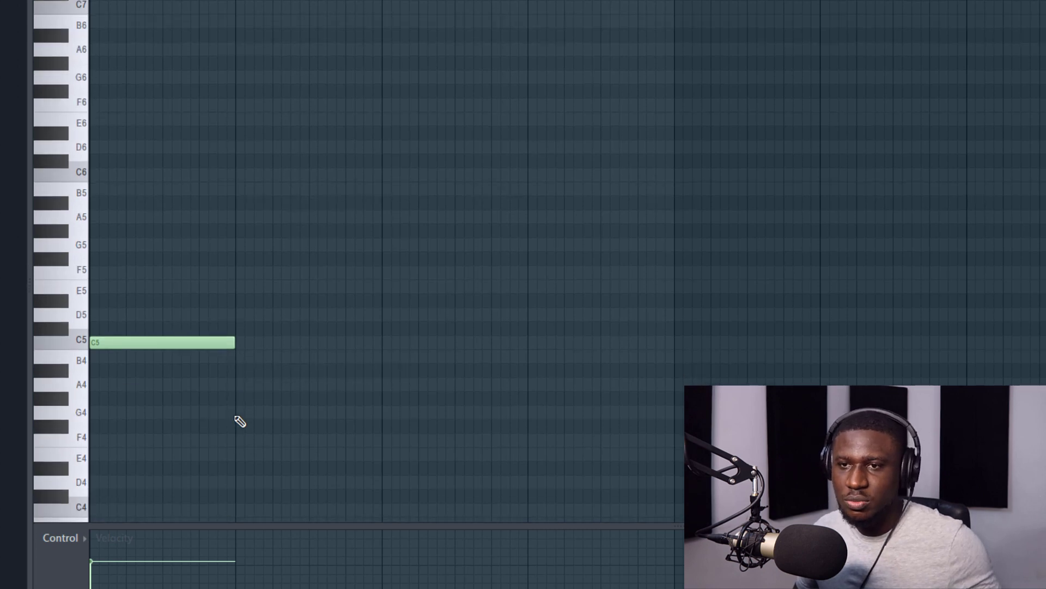
key("space")
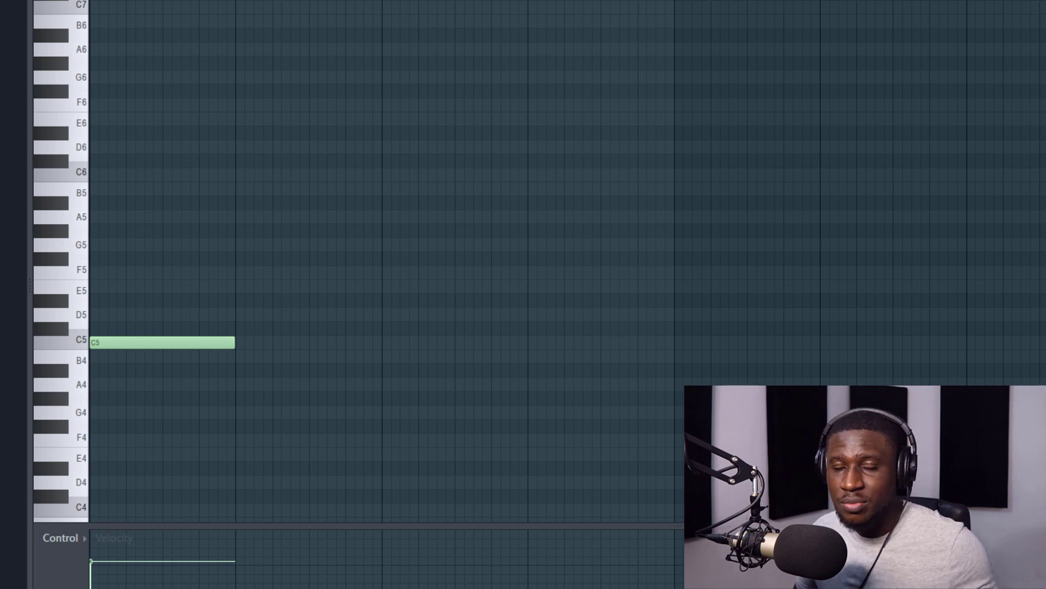
scroll(249, 107, "down", 1)
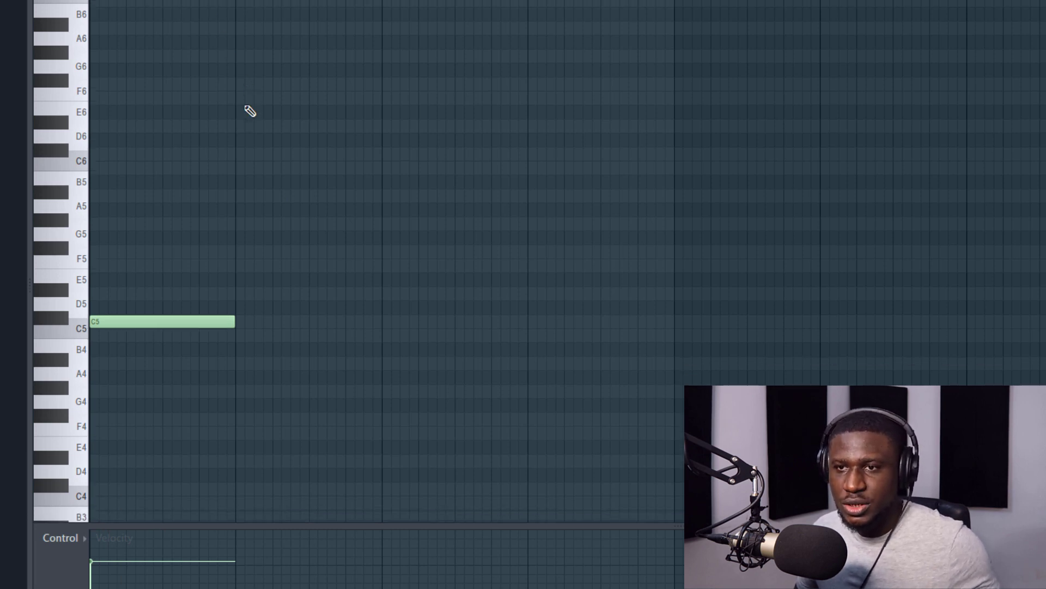
key("space")
key("space")
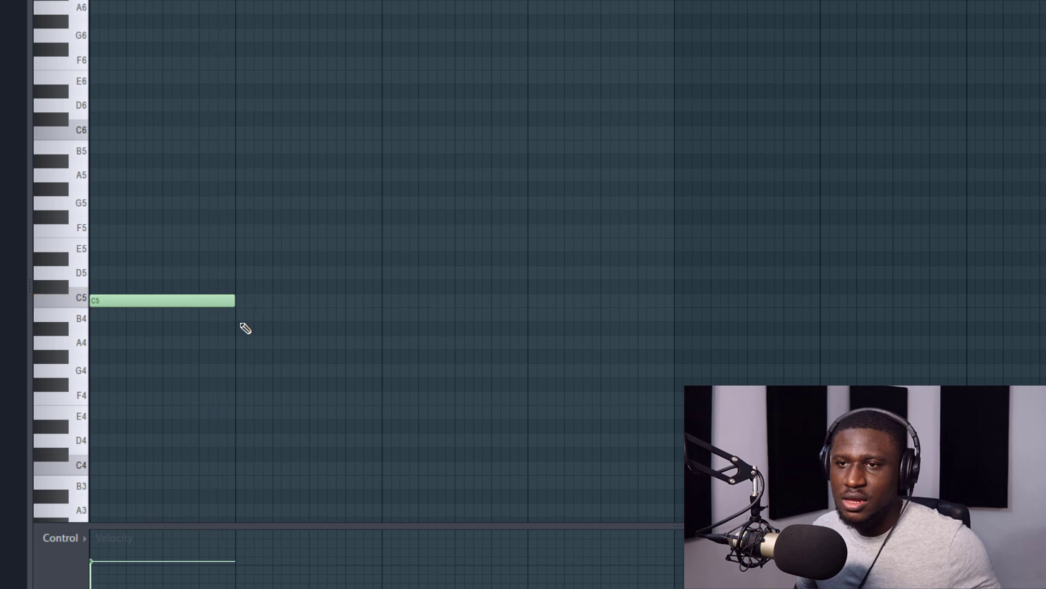
scroll(238, 308, "up", 1)
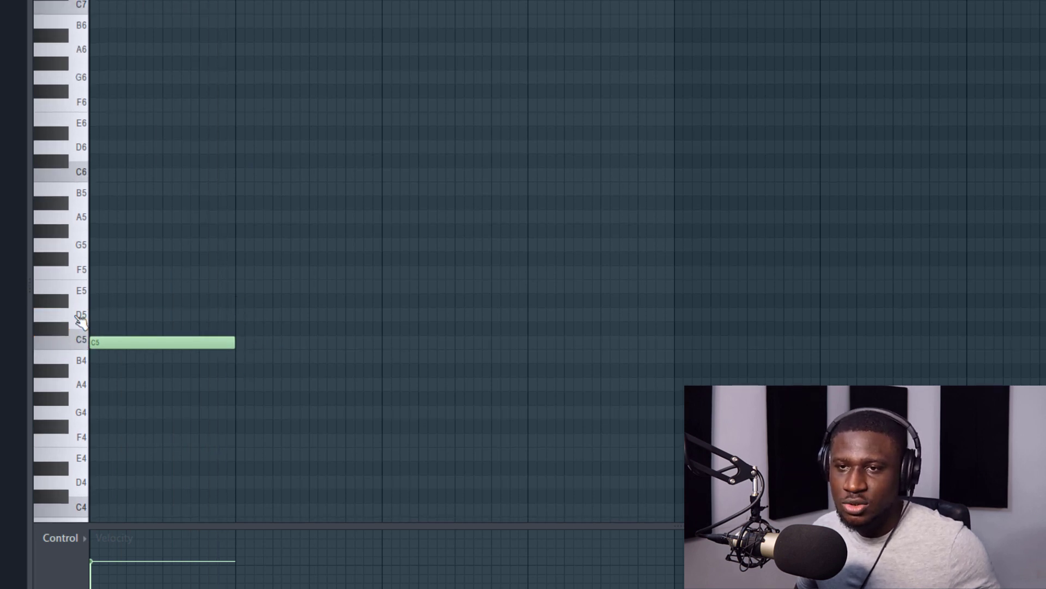
- Build an E minor chord in bar 2 with one-bar E5, G5 and B5 notes
left_click(234, 284)
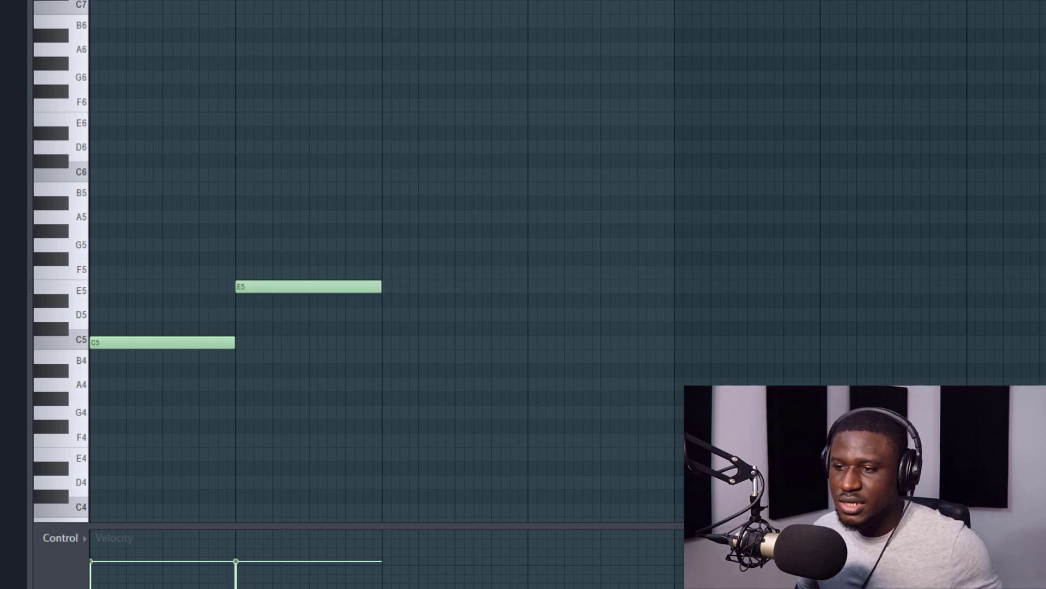
key("super")
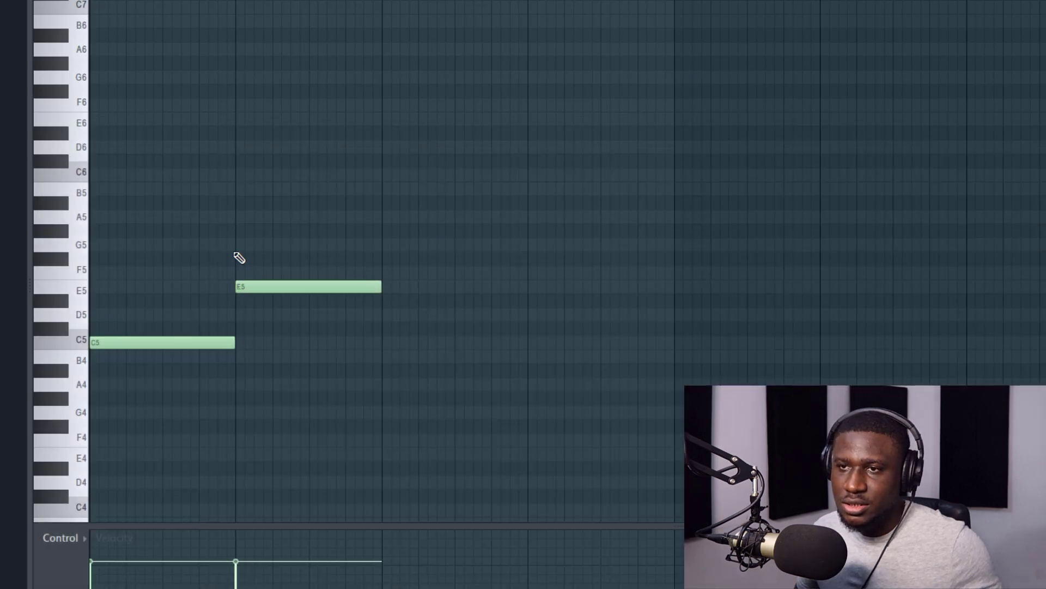
left_click(285, 244)
left_click(237, 190)
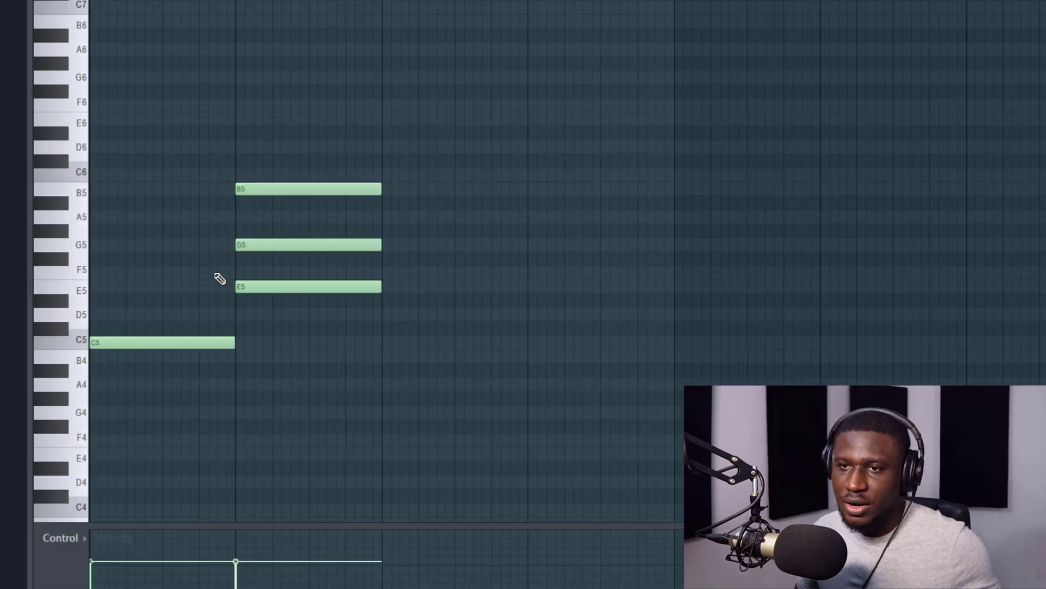
- Add E5 and G5 above the C5 in bar 1 and play back the two chords
left_click(105, 287)
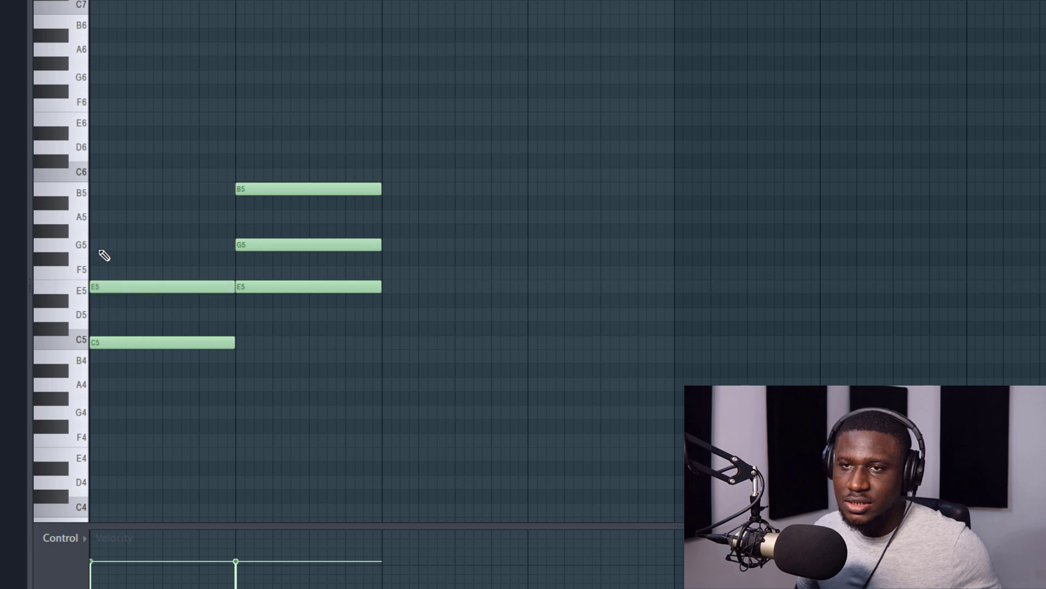
left_click(103, 245)
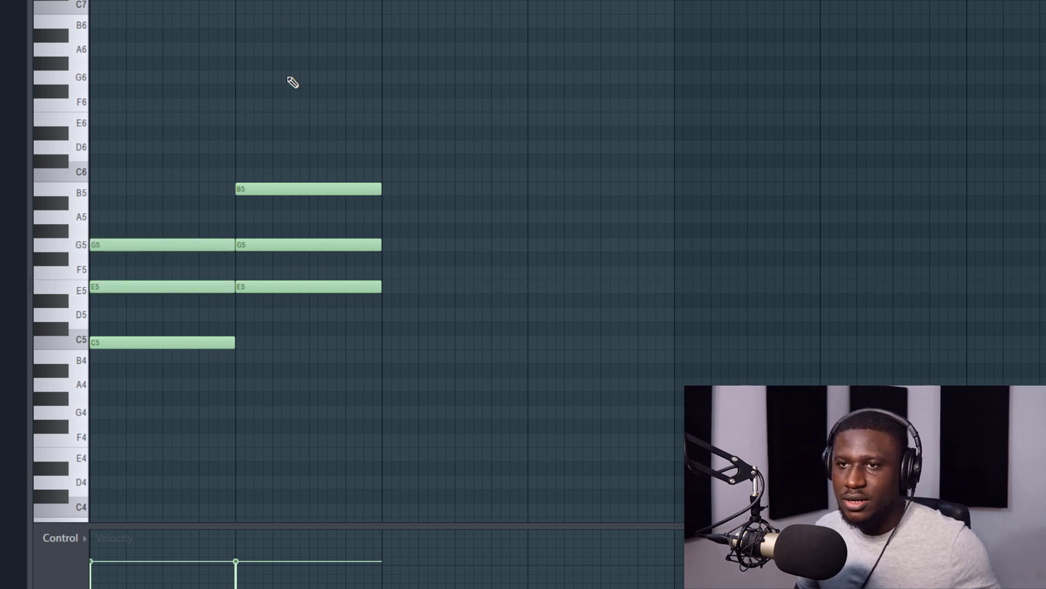
key("space")
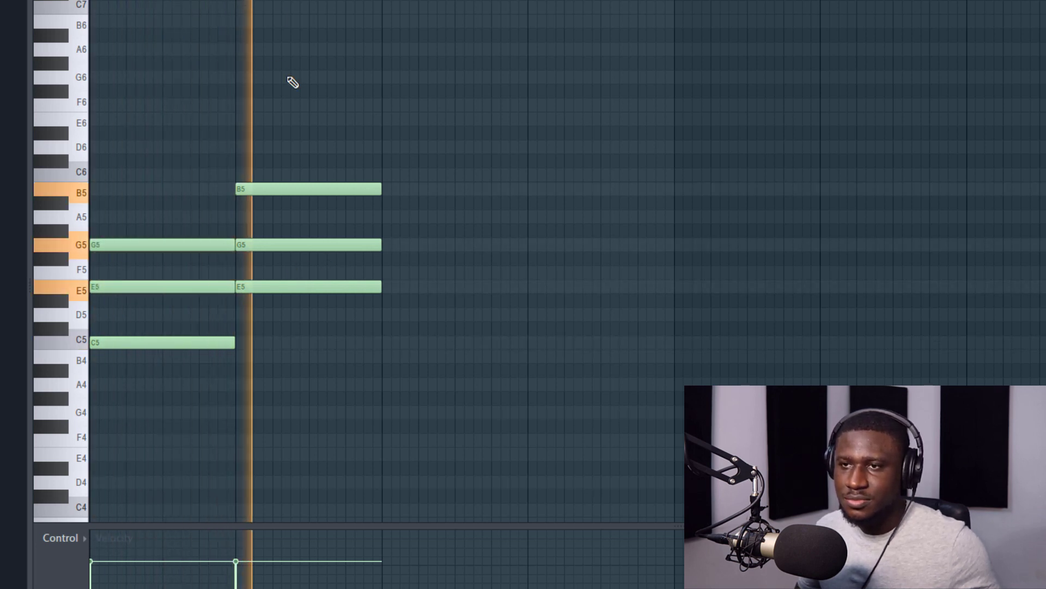
key("space")
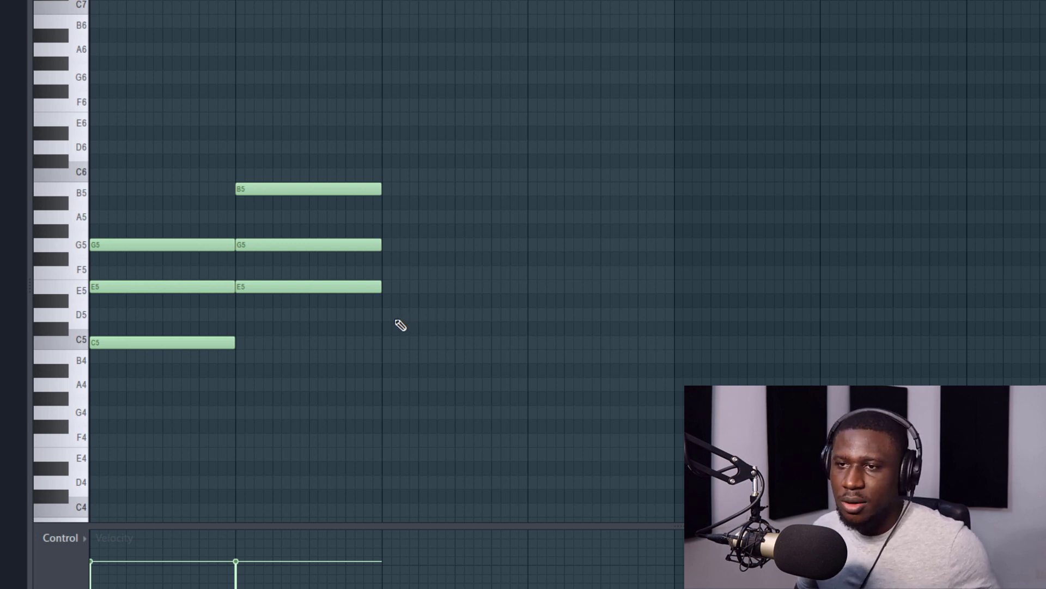
- Add one-bar root notes D5 in bar 3 and A4 in bar 4, and play the pattern
left_click(384, 314)
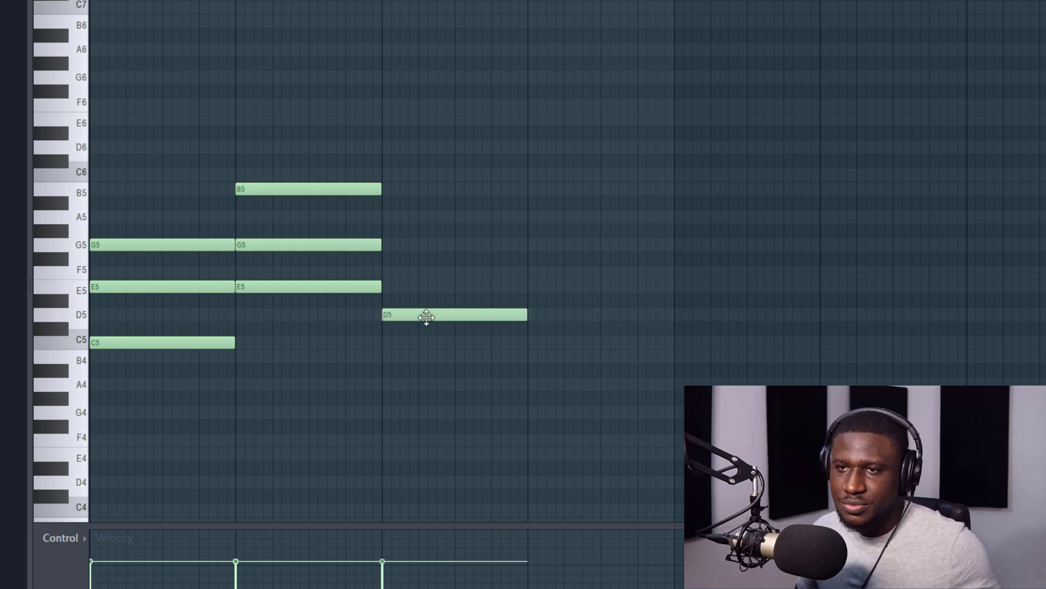
left_click_drag(540, 358, 548, 394)
key("space")
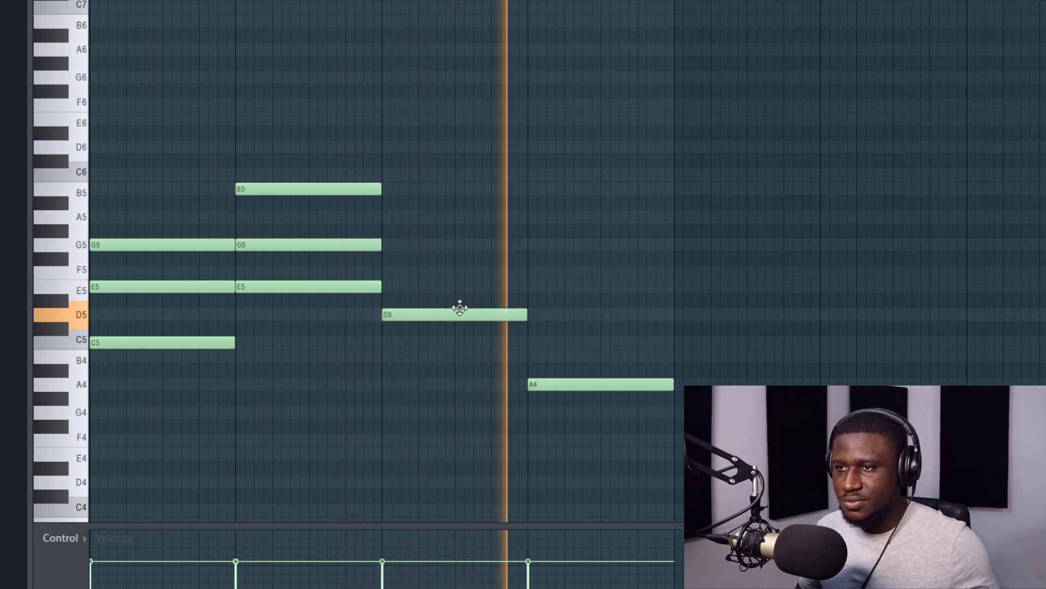
key("space")
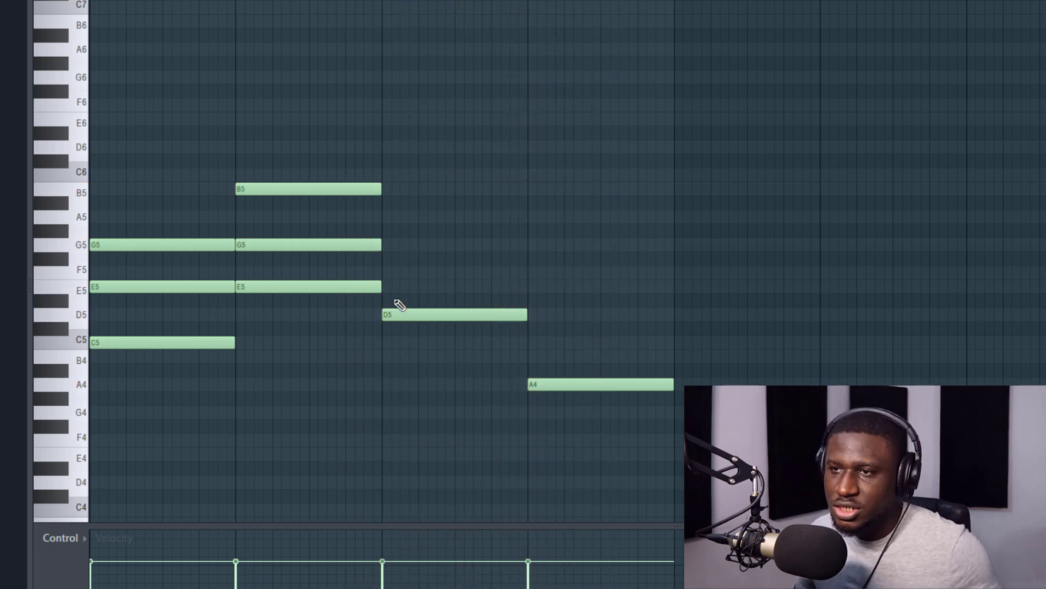
- Complete the bar 3 chord with F5 and A5 and the bar 4 chord with C5 and E5, playing back the progression
left_click(400, 272)
left_click(383, 219)
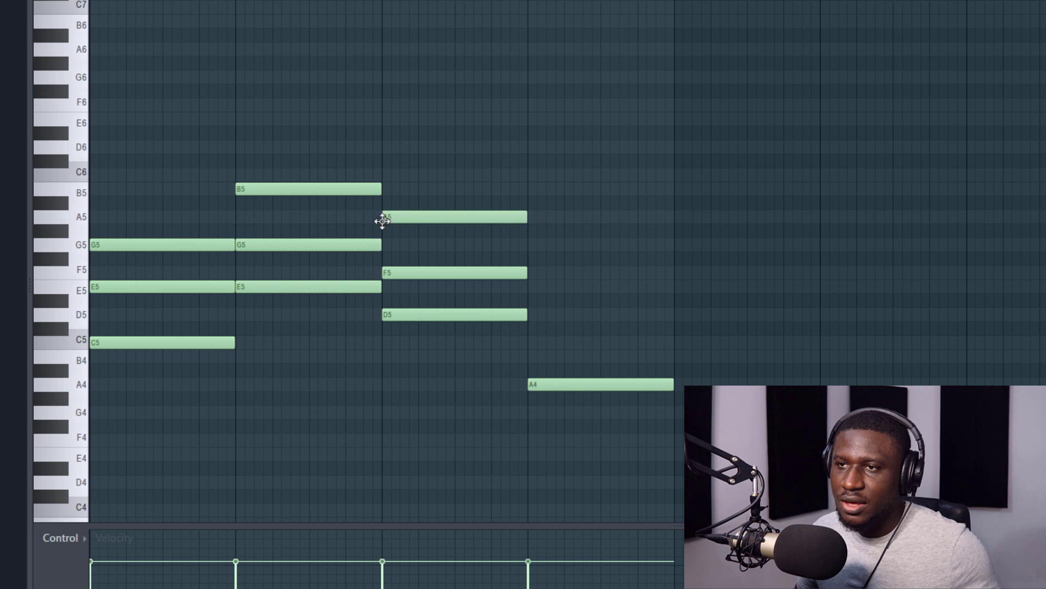
left_click(533, 344)
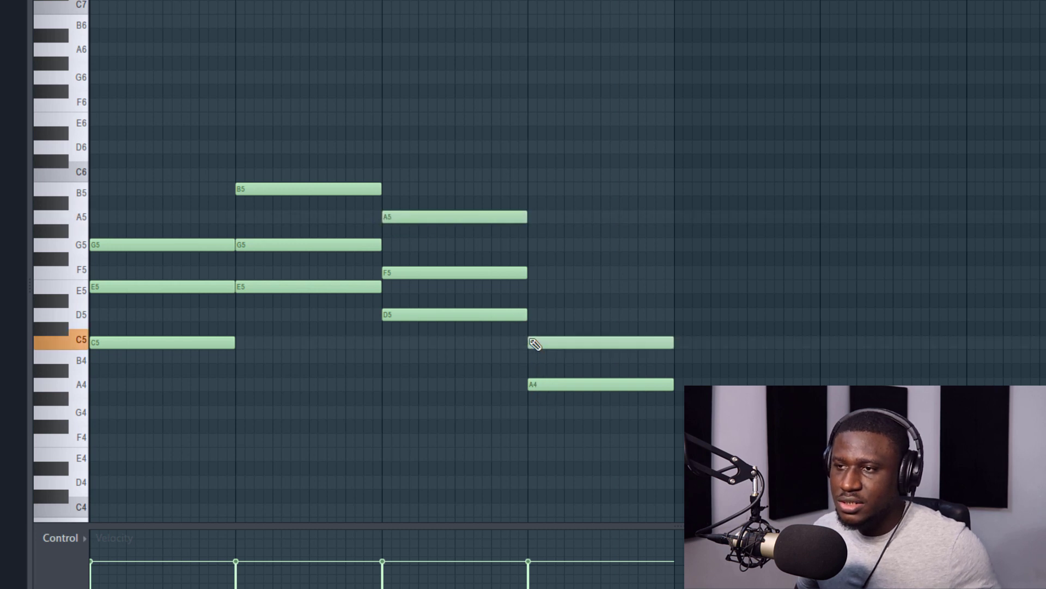
left_click(537, 288)
key("space")
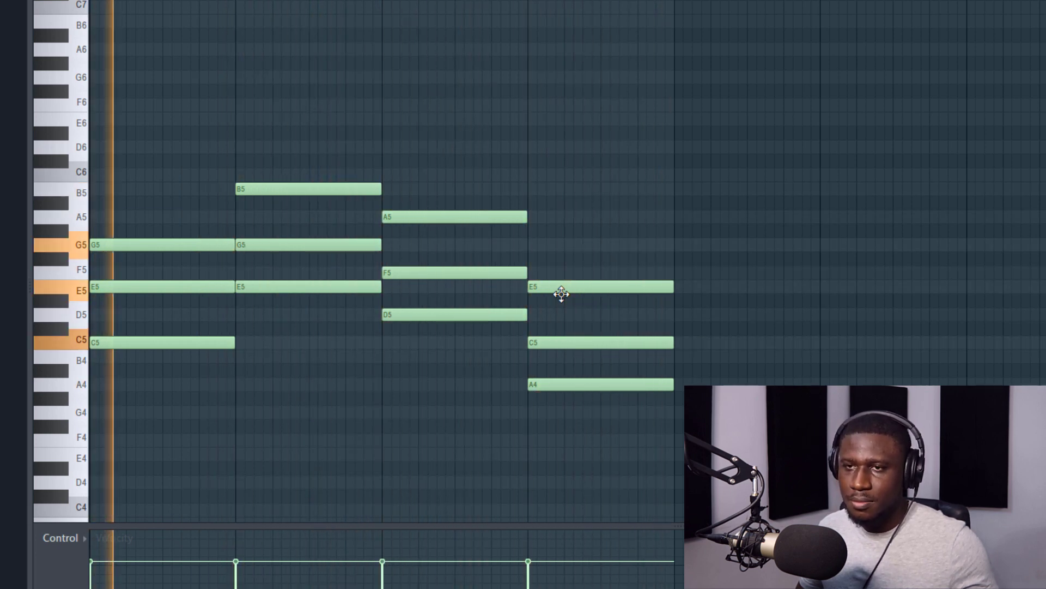
key("space")
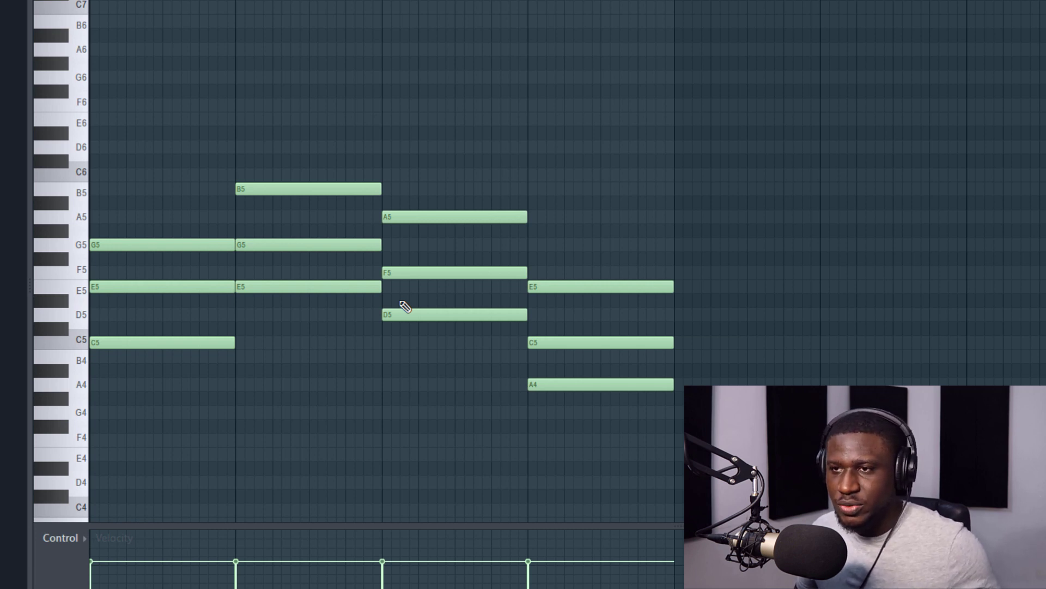
key("space")
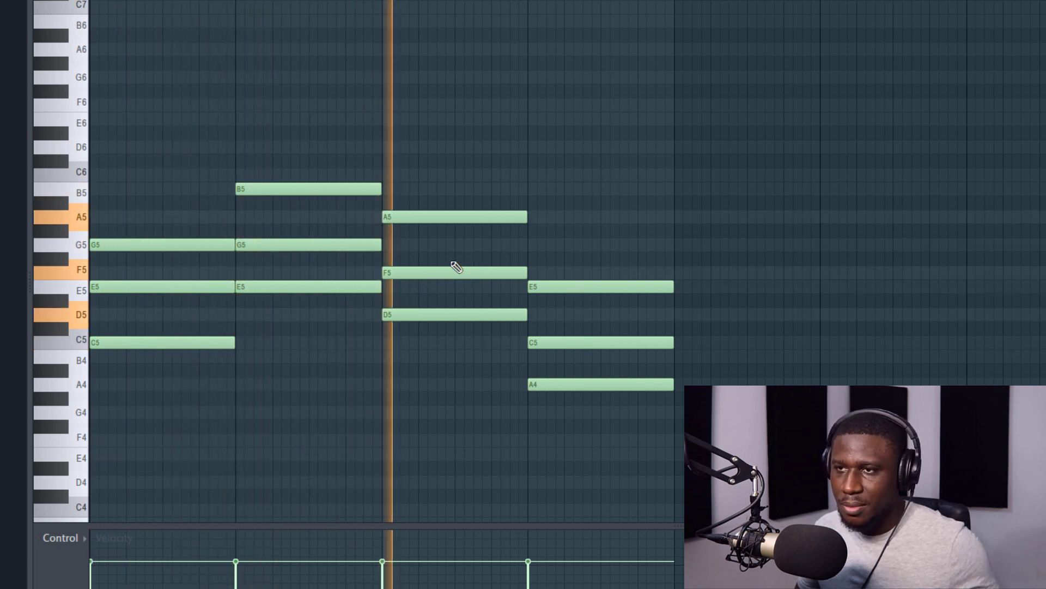
key("space")
- Try G5 instead of F5 as the middle note of the bar 3 chord, play it, and return the note to F5
left_click_drag(416, 271, 416, 236)
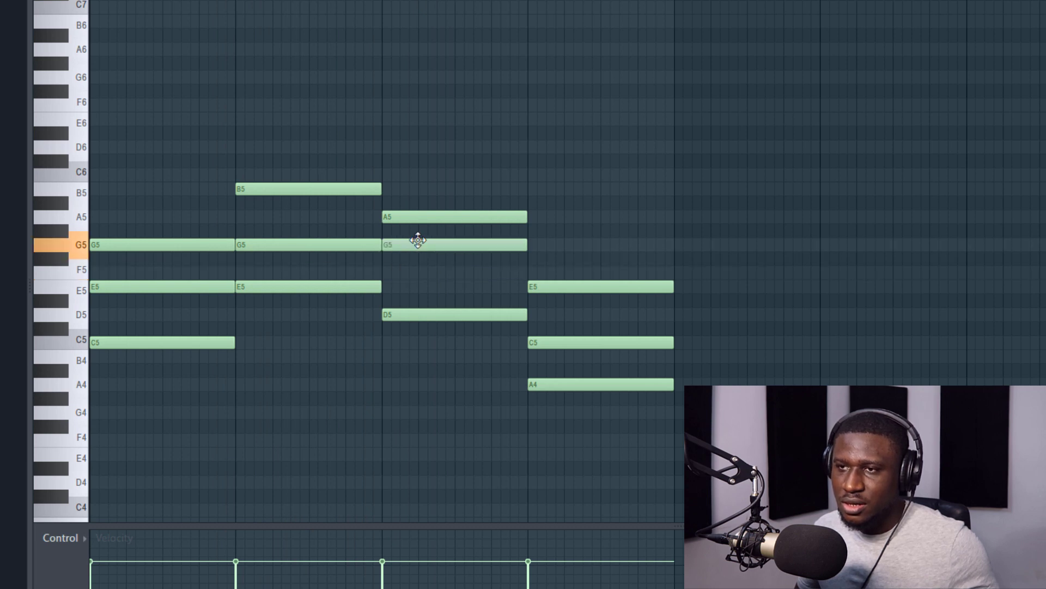
key("space")
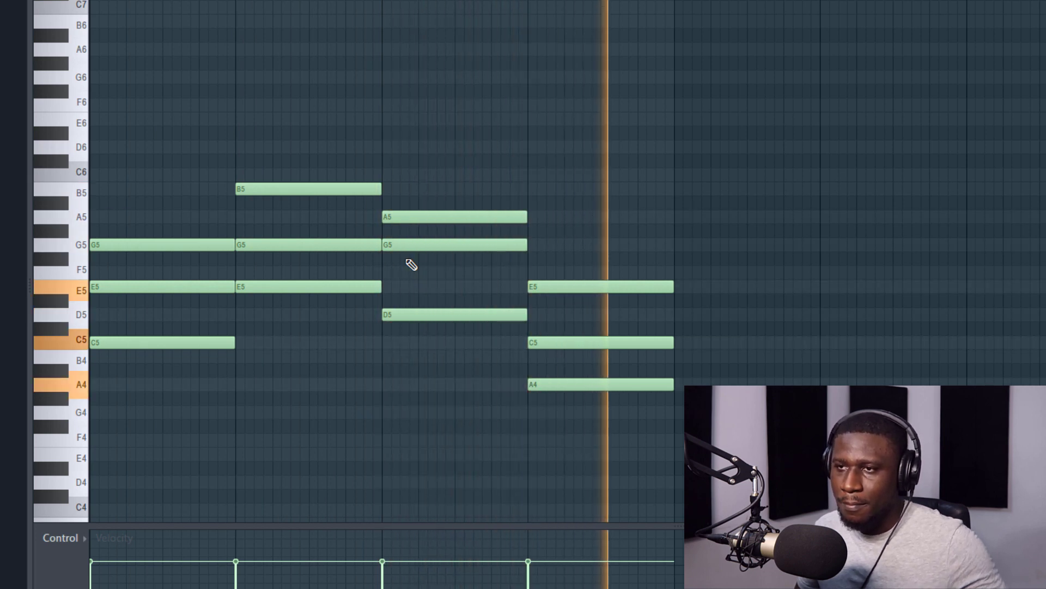
key("space")
left_click_drag(402, 246, 413, 283)
- Try D5 instead of C5 as the middle note of the bar 4 chord, play it, and return the note to C5
left_click_drag(577, 337, 574, 307)
key("space")
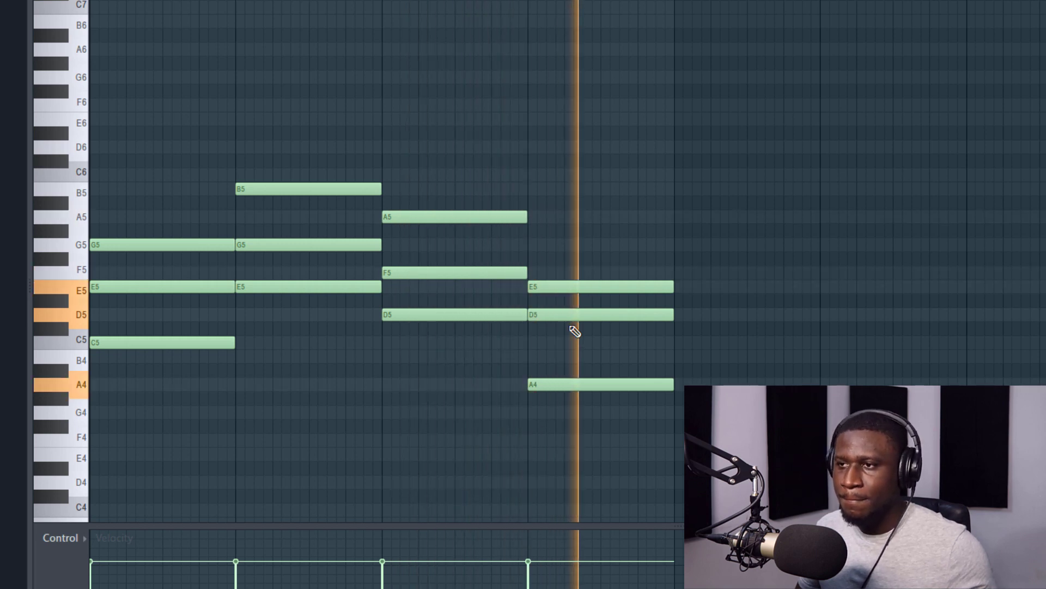
key("space")
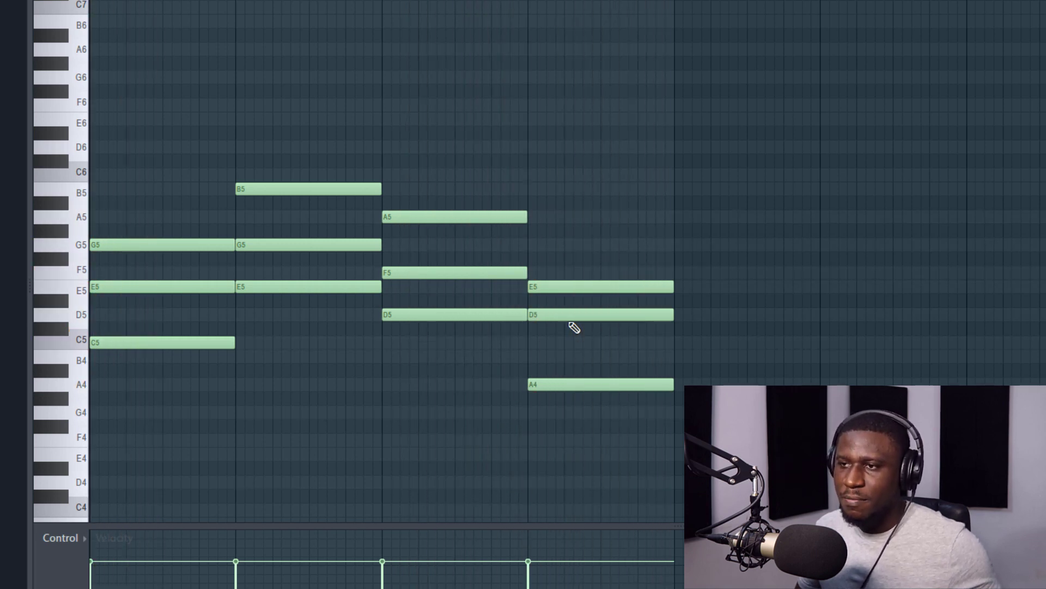
left_click_drag(568, 320, 568, 344)
- Shorten the bar 4 chord to half a bar and place a half-bar C5, E5, G5 chord in the bar's second half
left_click_drag(610, 269, 600, 387)
left_click_drag(181, 211, 175, 393)
left_click_drag(154, 345, 671, 355)
left_click_drag(748, 345, 669, 374)
left_click(638, 327)
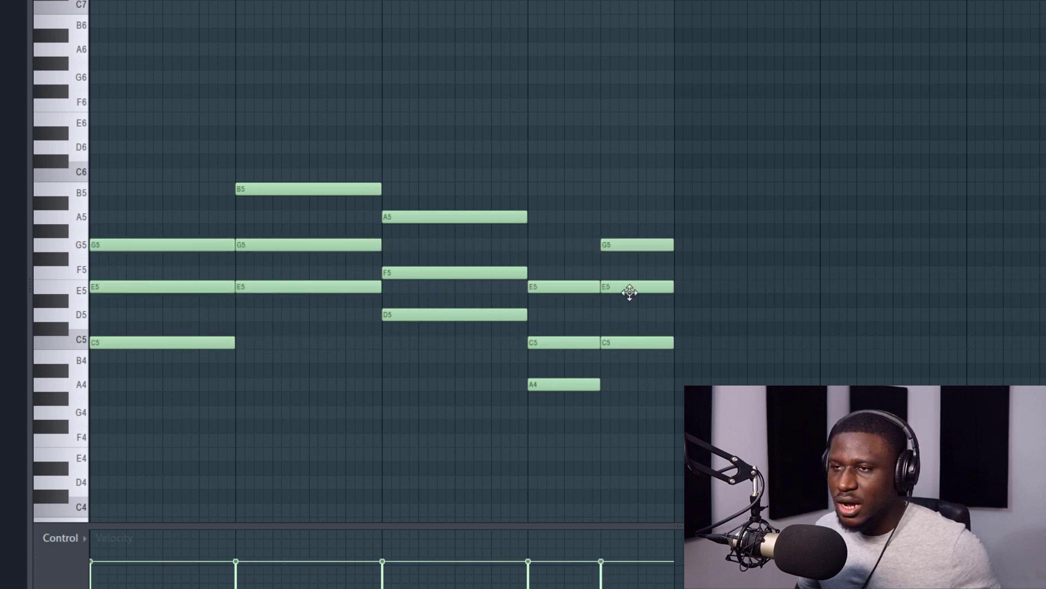
- Raise the middle note of the last half-bar chord to F5 and play back the progression
left_click(627, 293)
left_click_drag(628, 281, 629, 278)
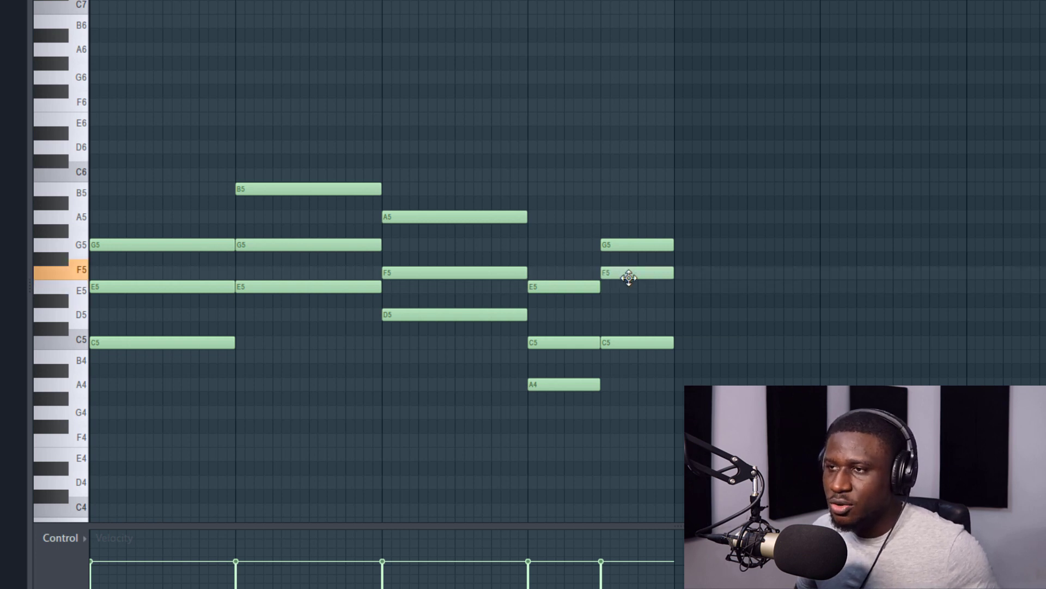
key("space")
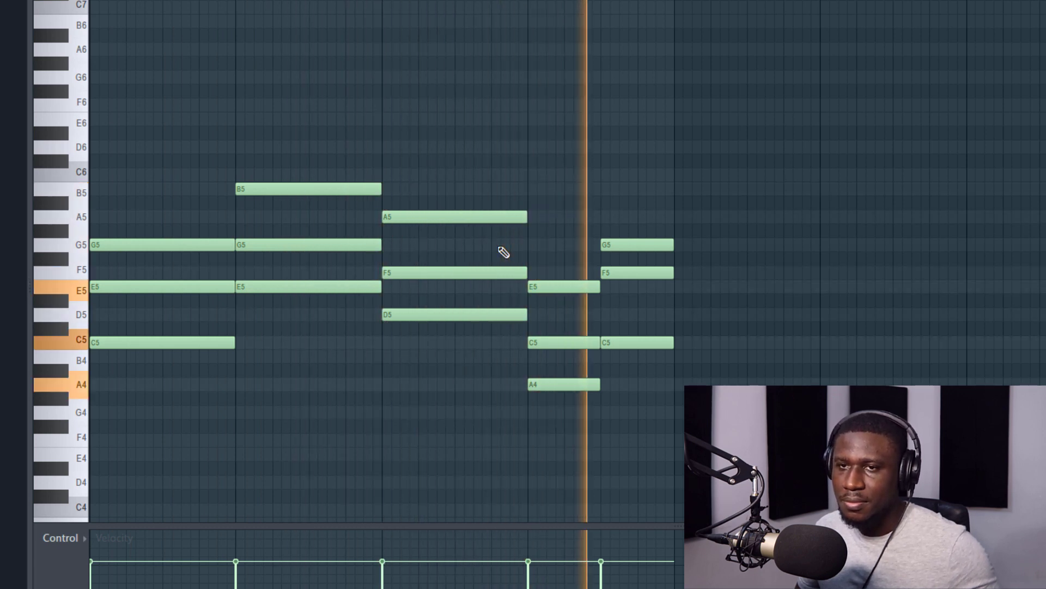
key("space")
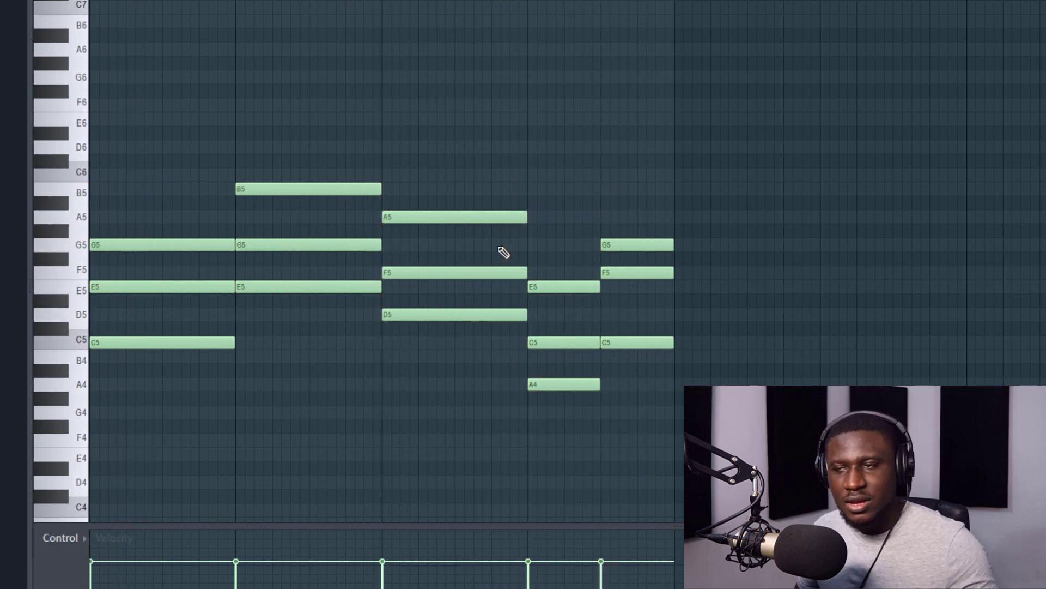
- Duplicate the lowest note of all five chords one octave down as a bass line and play the progression
scroll(250, 215, "down", 3)
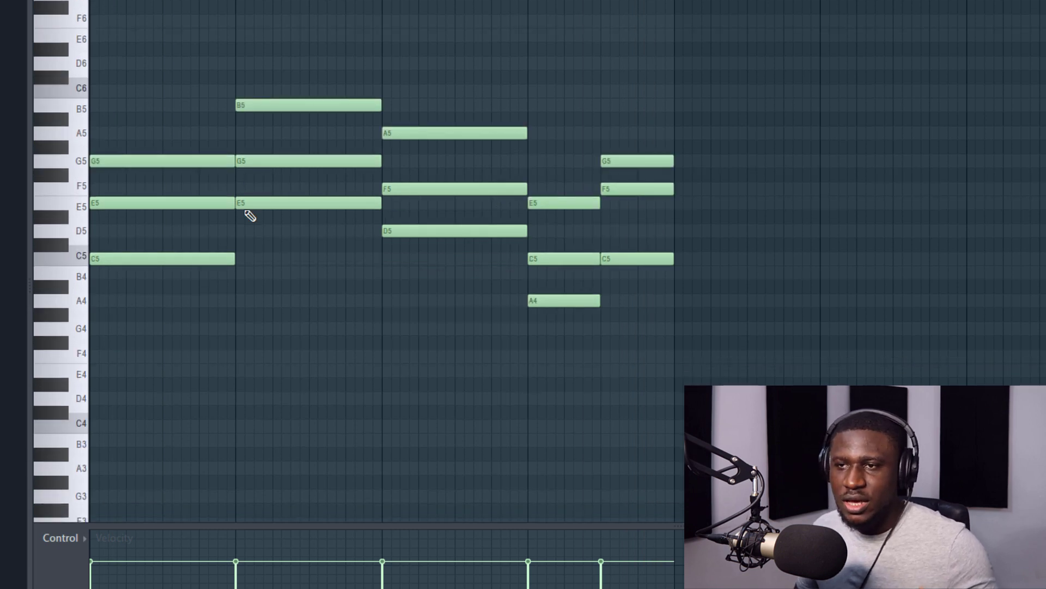
left_click(151, 256)
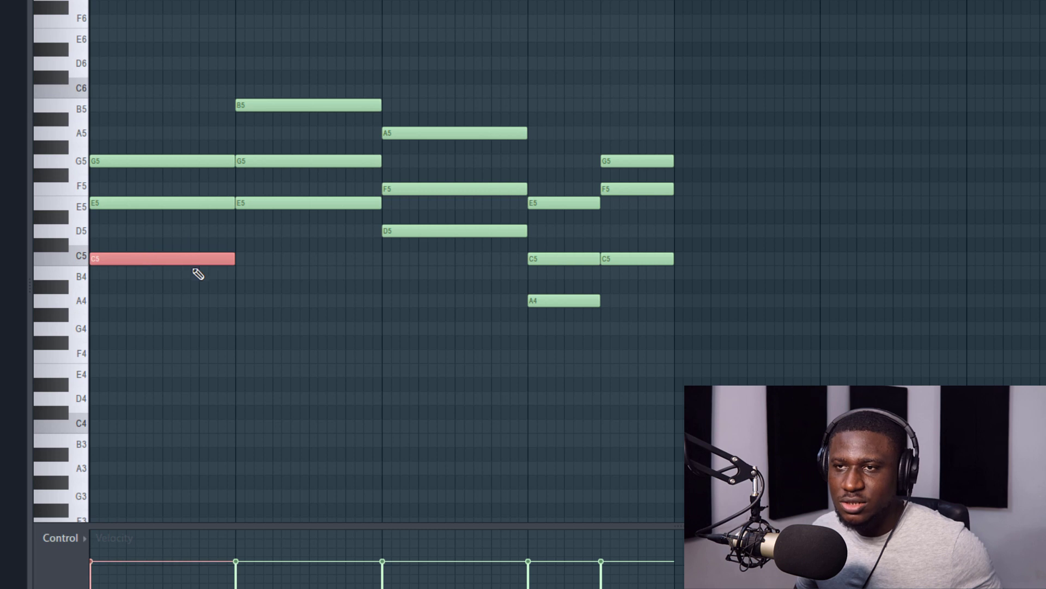
left_click_drag(258, 183, 282, 272)
left_click(414, 232)
left_click(538, 298)
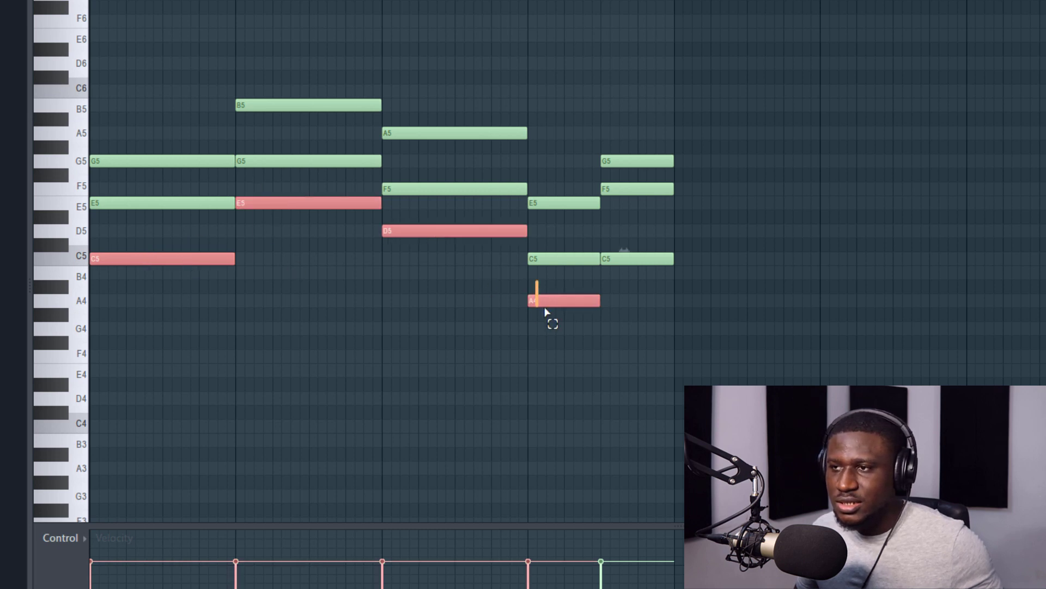
left_click(626, 258)
mouse_move(172, 264)
left_mouse_down()
mouse_move(200, 294)
mouse_move(167, 292)
left_mouse_up()
key("ctrl+Down")
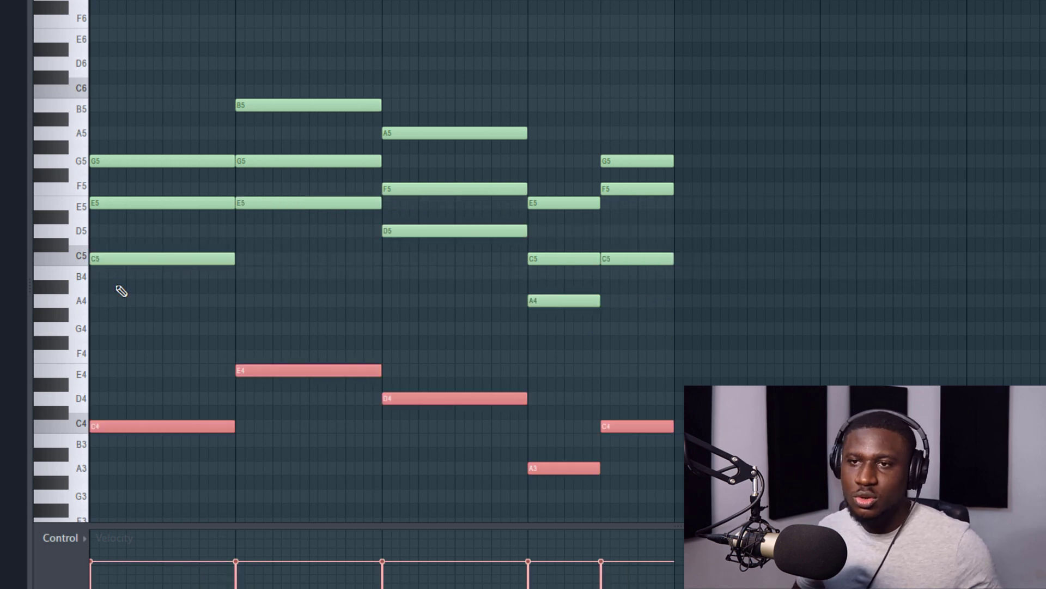
key("space")
scroll(383, 251, "up", 2)
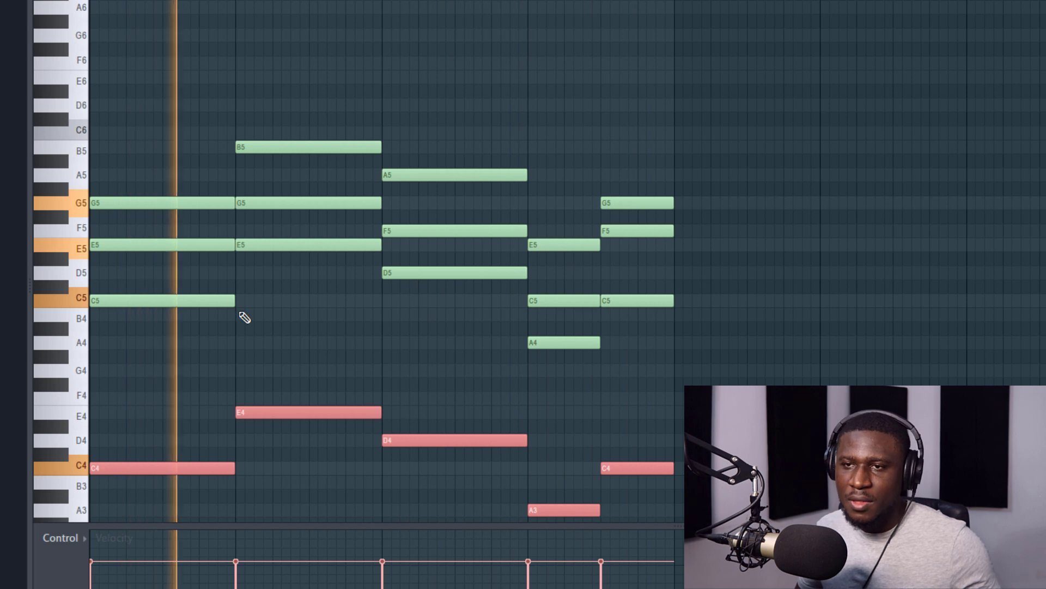
- Delete the original lowest notes C5, D5, A4 and C5 from the chords in bars 1, 3 and 4, and play the progression
key("space")
right_click(205, 303)
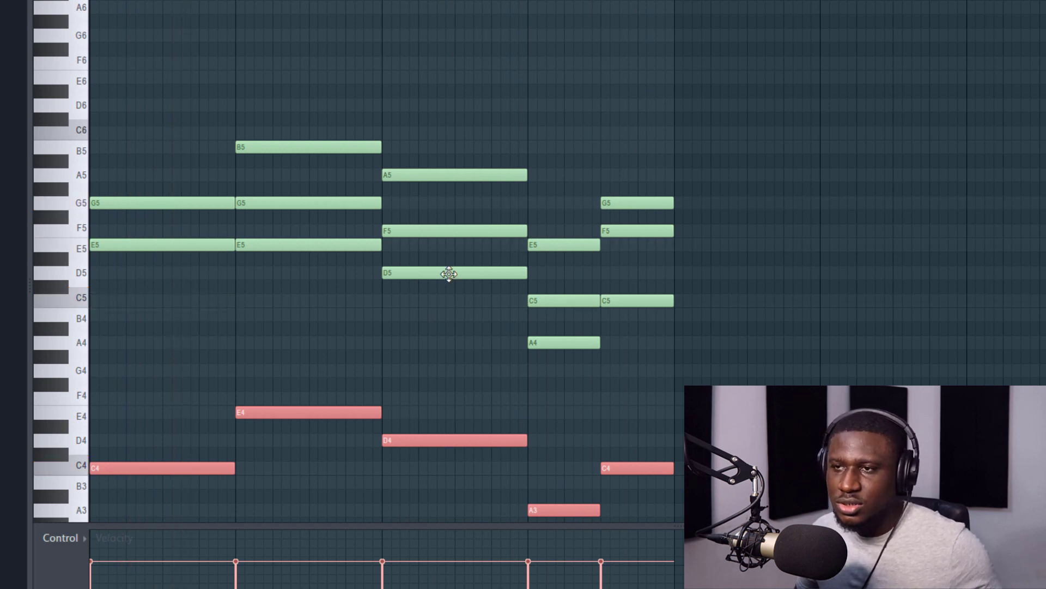
right_click(448, 274)
right_click(546, 341)
right_click(621, 301)
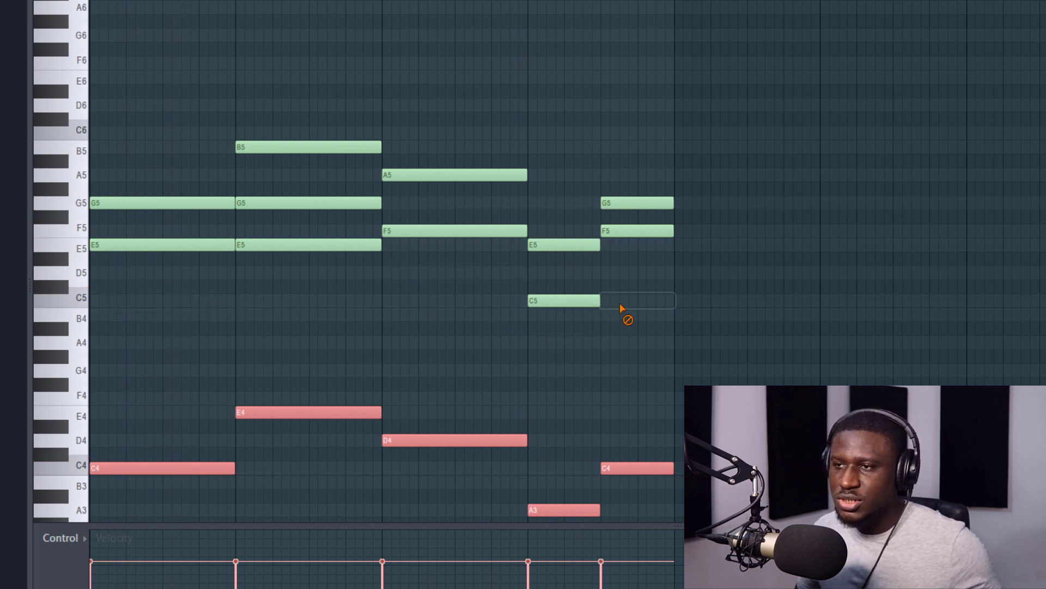
key("space")
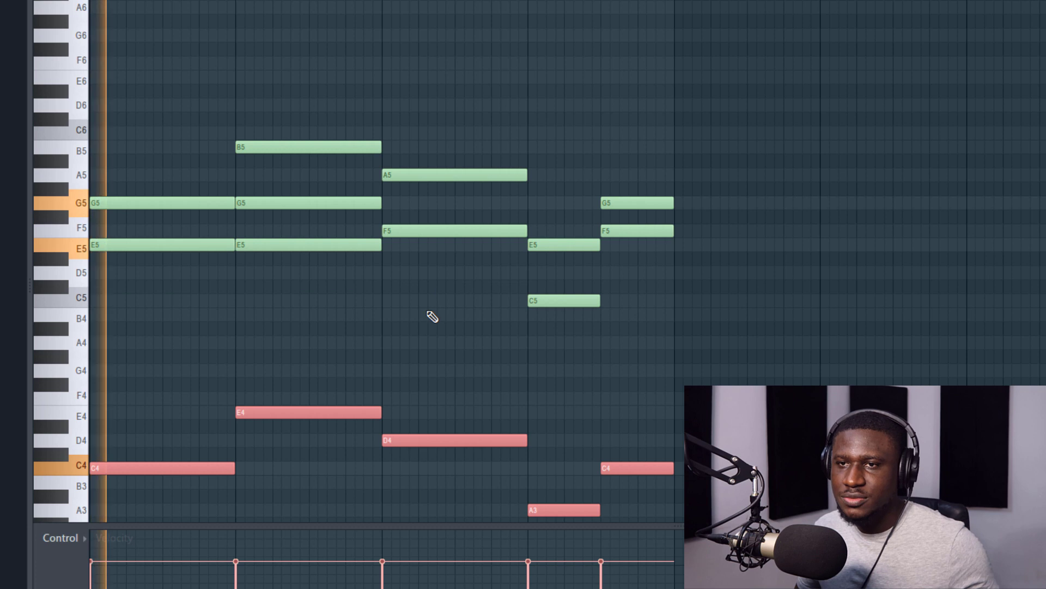
right_click(287, 292)
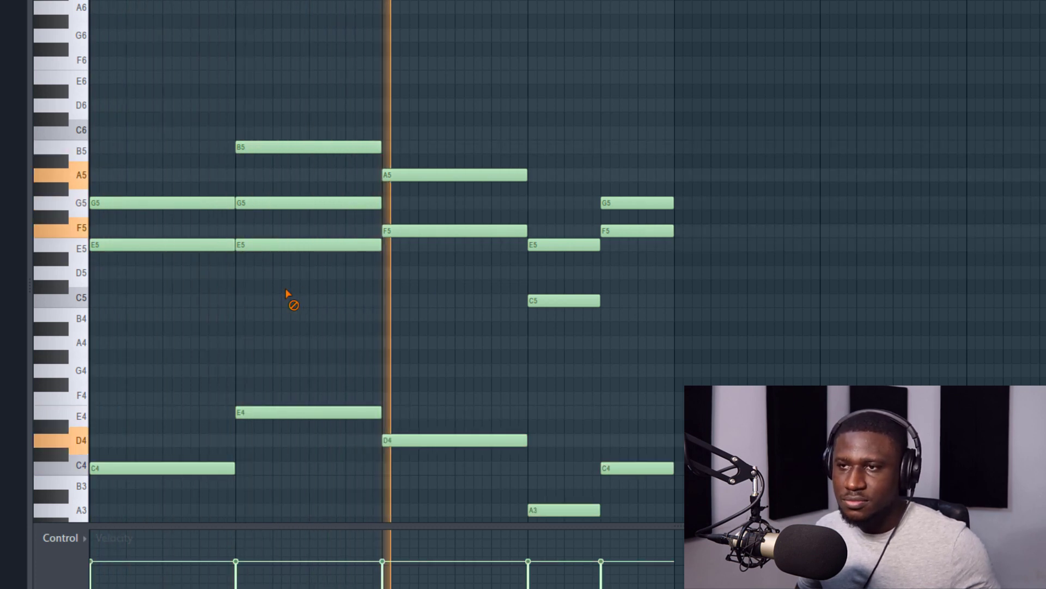
key("space")
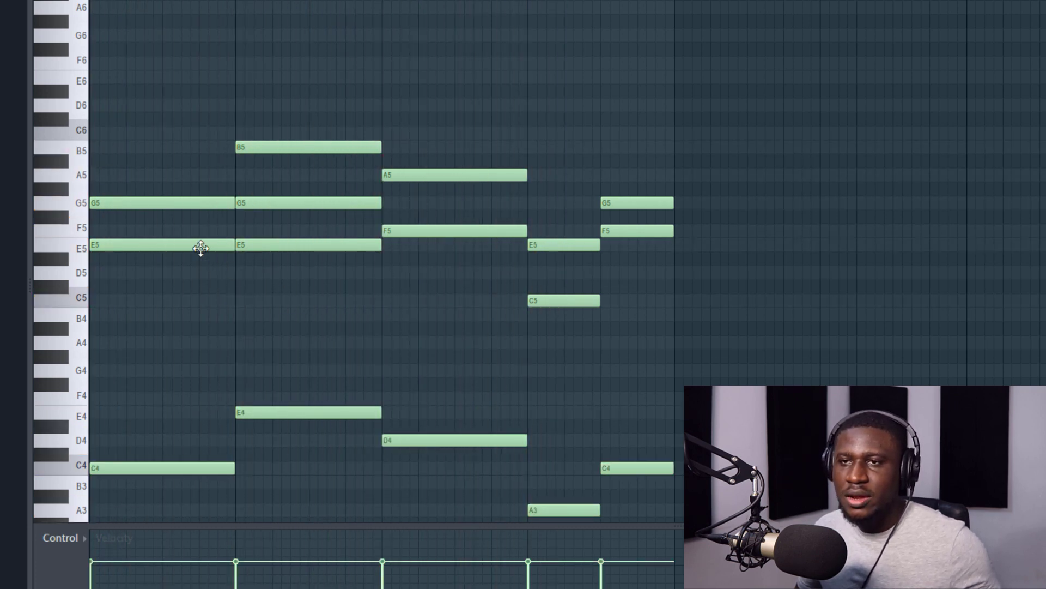
- Lower the top note of all five chords by one octave, to G4, B4, A4, E4 and G4, and play the progression
left_click(178, 203)
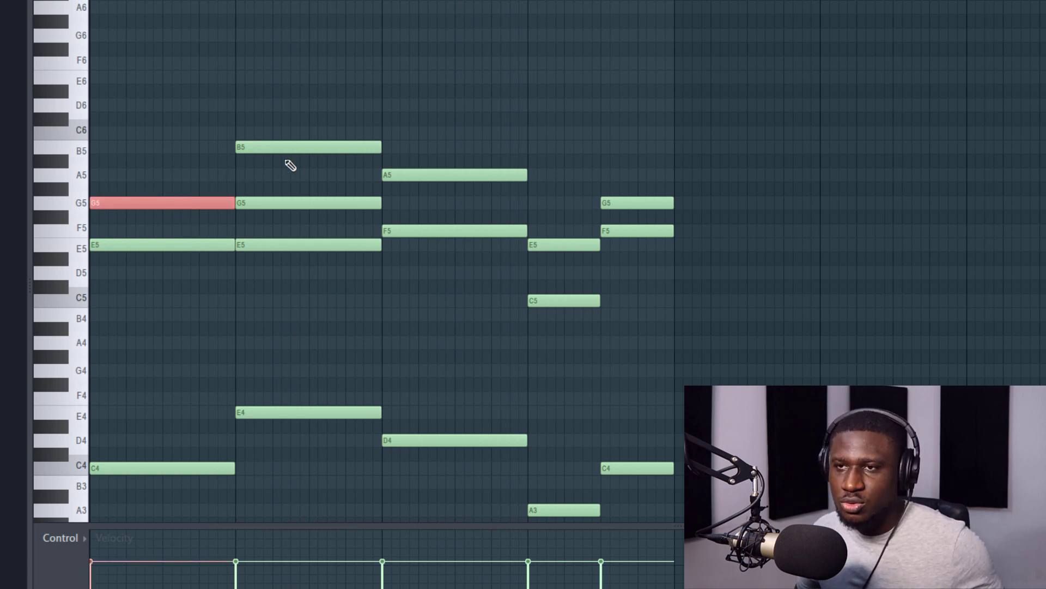
left_click(275, 209, "ctrl")
left_click(276, 203, "ctrl")
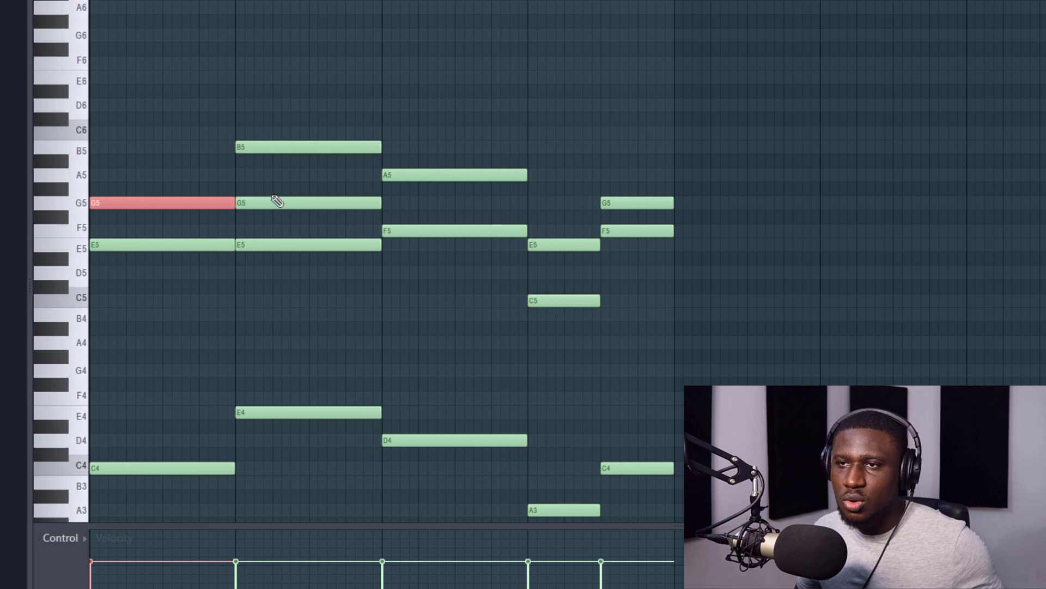
left_click(281, 149, "ctrl")
left_click_drag(434, 139, 452, 212)
left_click(474, 174, "ctrl")
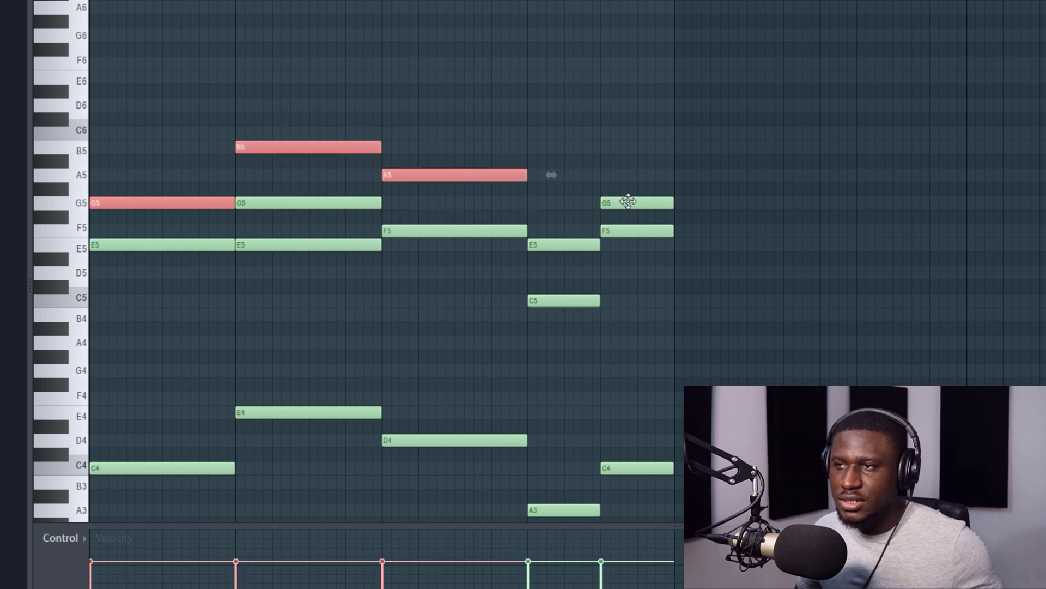
left_click(627, 202, "ctrl")
left_click(562, 244, "ctrl")
key("ctrl+Down")
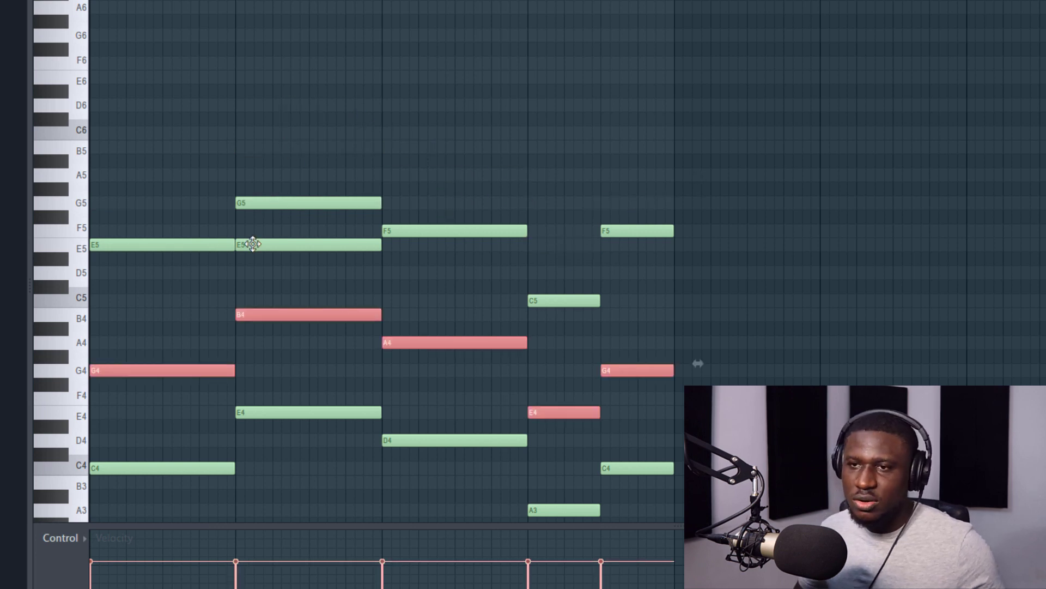
left_click(355, 124)
key("space")
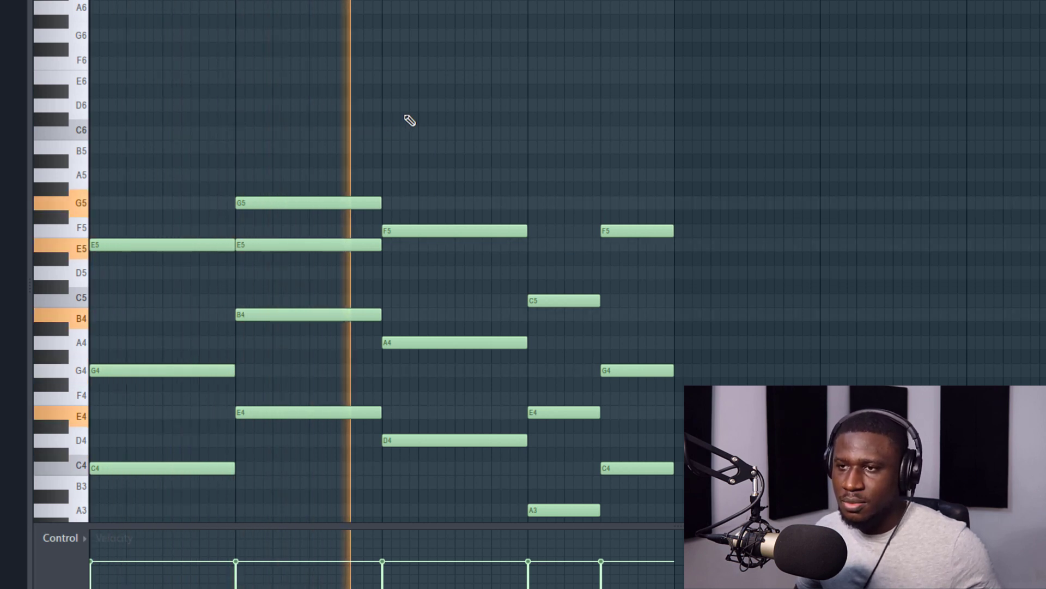
scroll(409, 120, "down", 2)
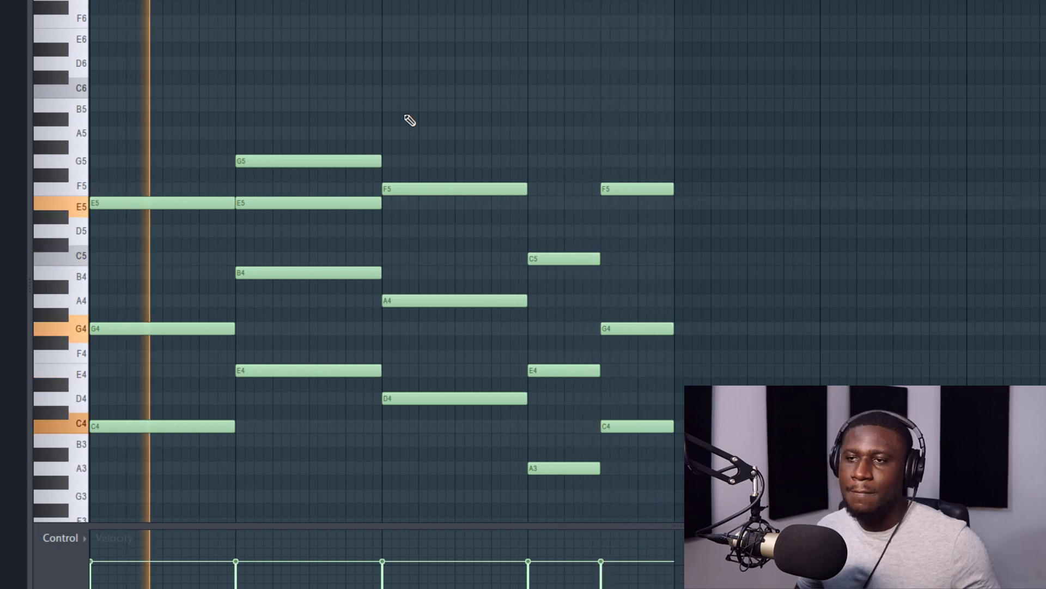
key("space")
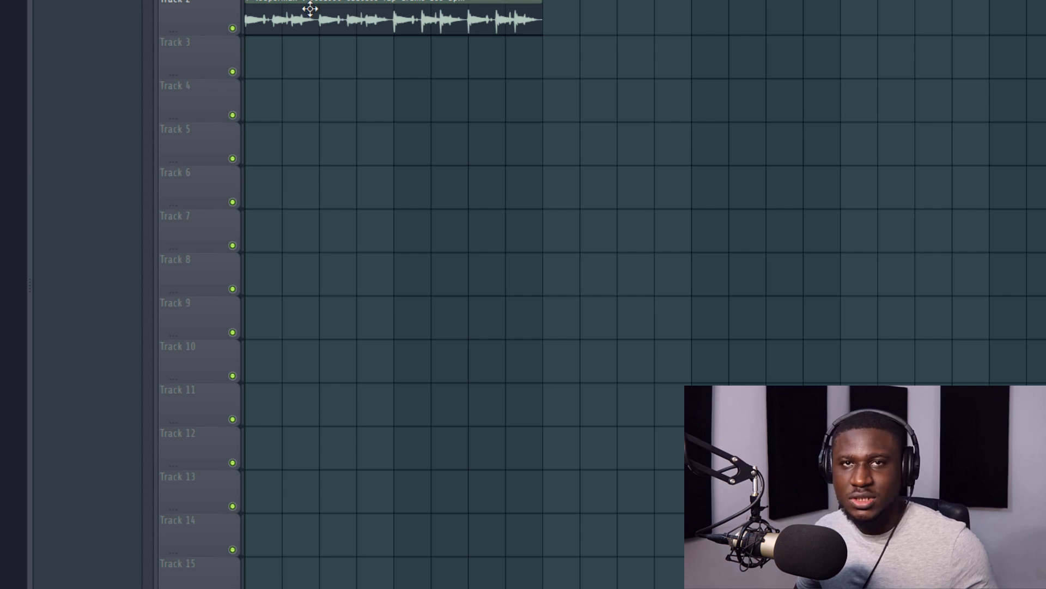
- Place Pattern 1 on Track 3 from bar 1, duplicate it through bar 8, and play it with the drum loop
left_click(299, 38)
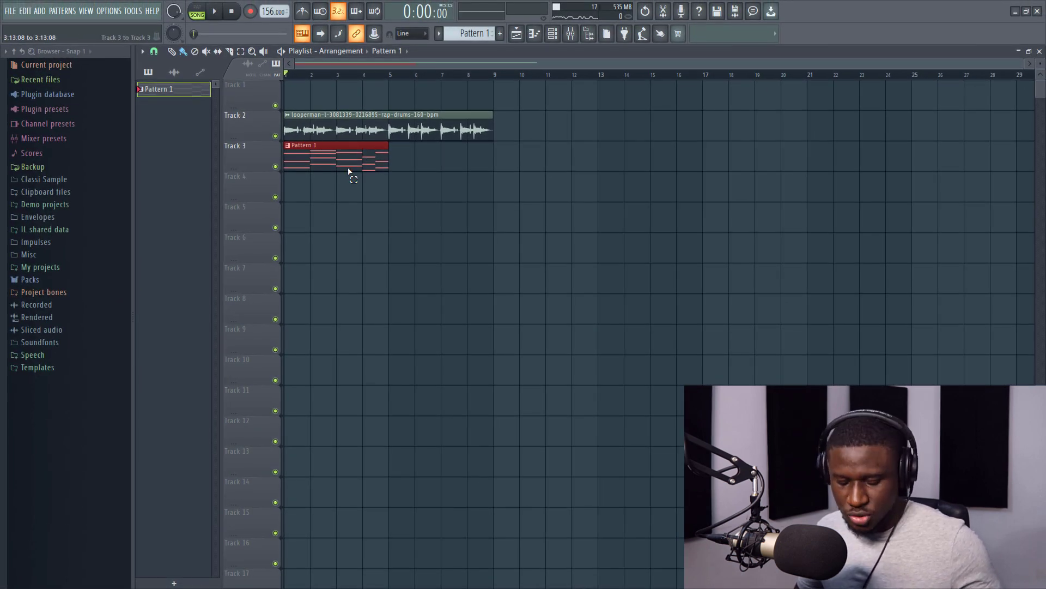
key("ctrl+b")
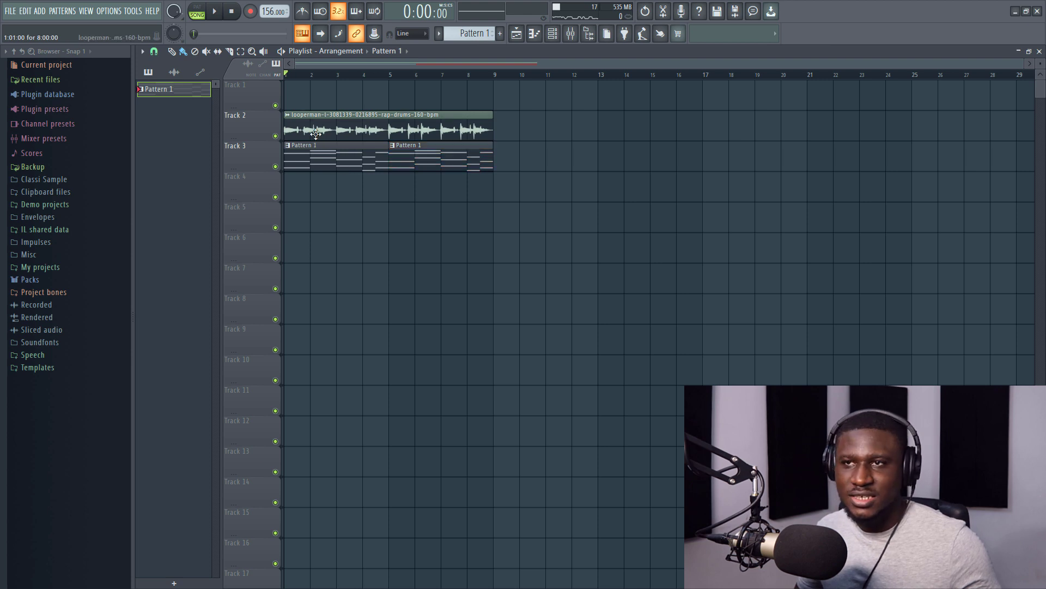
left_click(316, 134)
key("space")
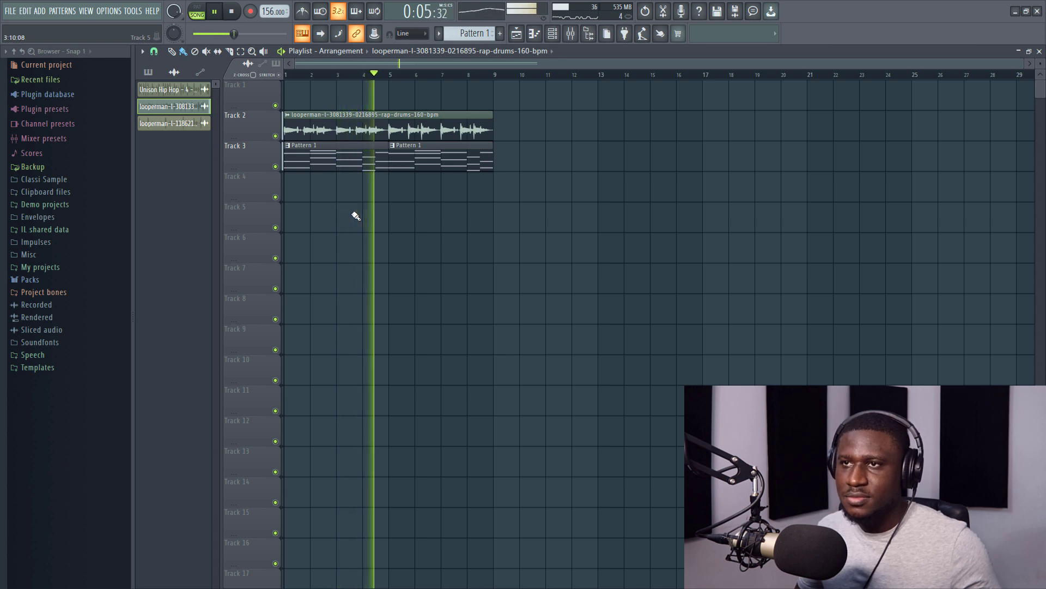
- In the Piano V2 #2 piano roll, add a half-bar E5 at beat 2 of bar 1 and an overlapping G5 ending with the bar
double_click(360, 157)
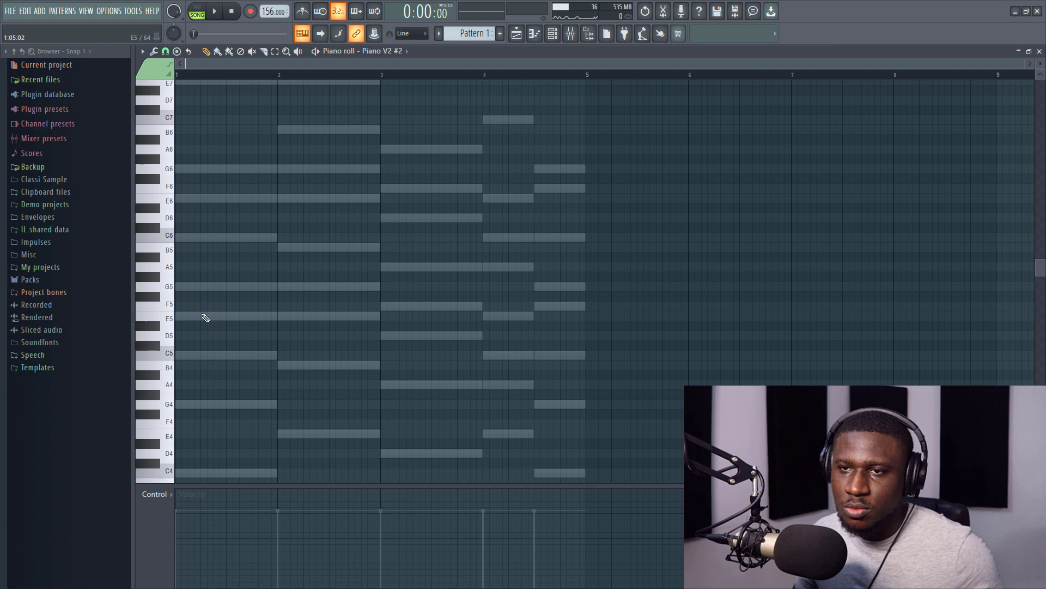
left_click(205, 316)
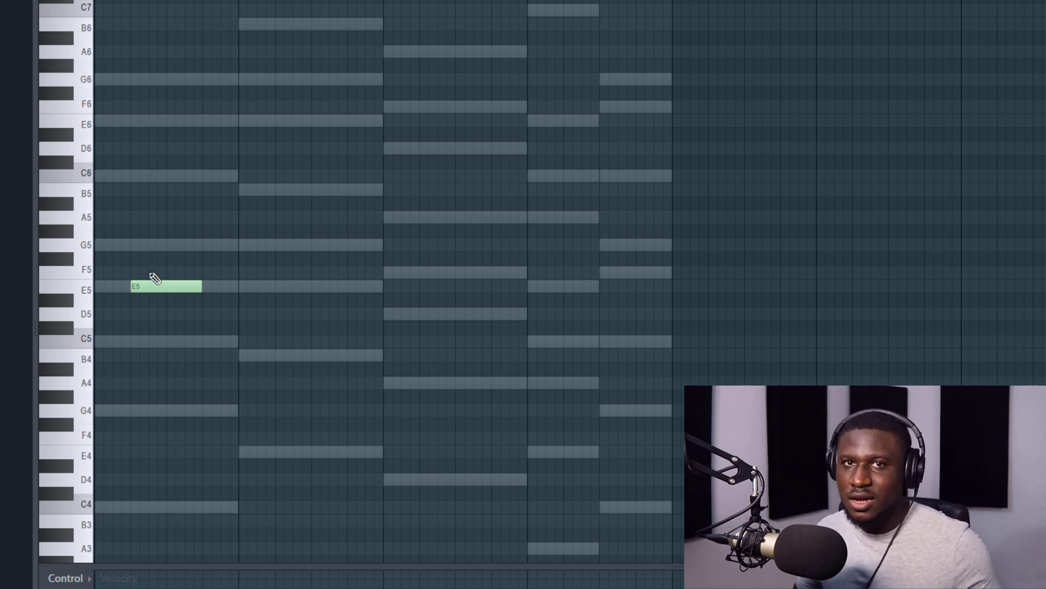
key("space")
mouse_move(199, 287)
left_mouse_down()
mouse_move(169, 298)
mouse_move(199, 288)
left_mouse_up()
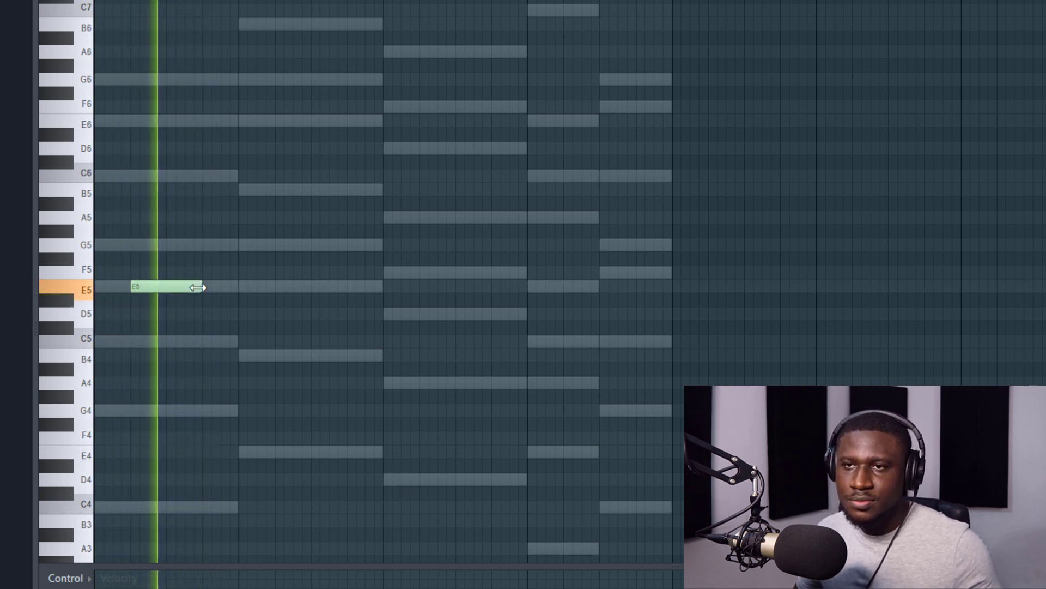
left_click(188, 248)
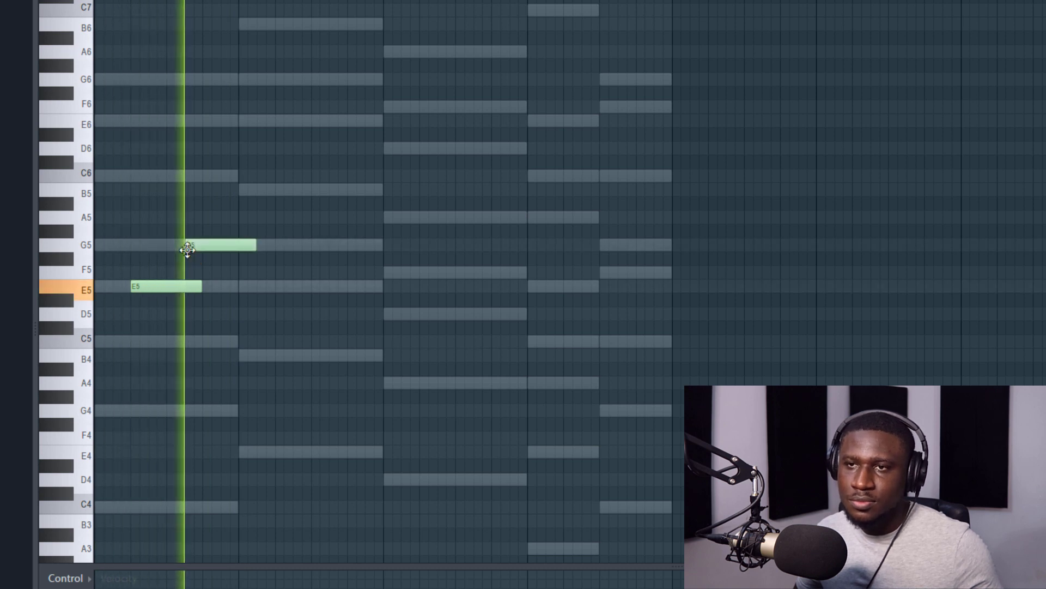
left_click_drag(255, 246, 243, 247)
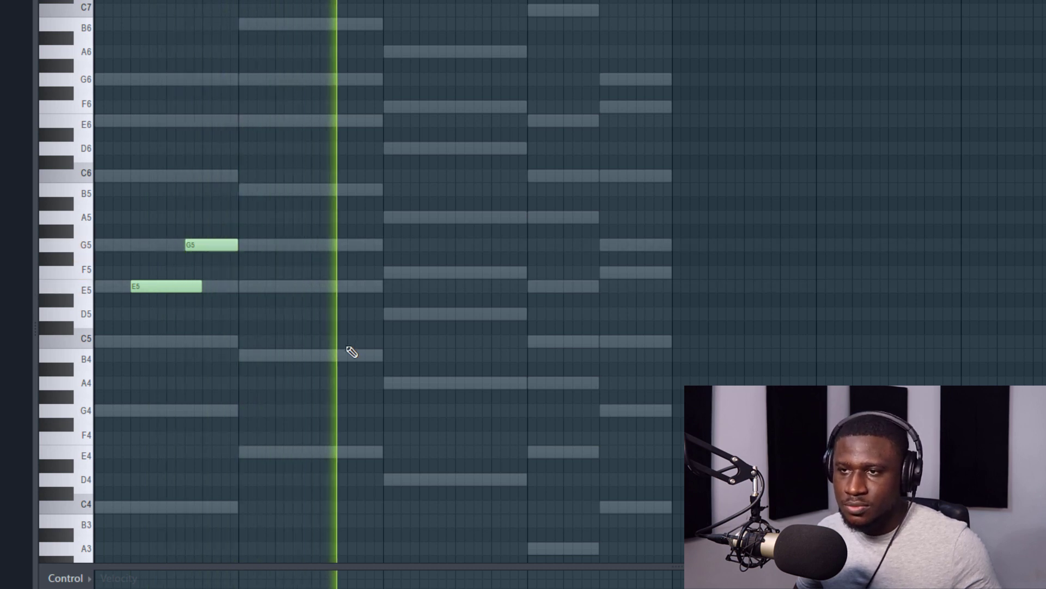
- Add a B5 melody note filling the second half of bar 2 and play the melody
left_click(359, 356)
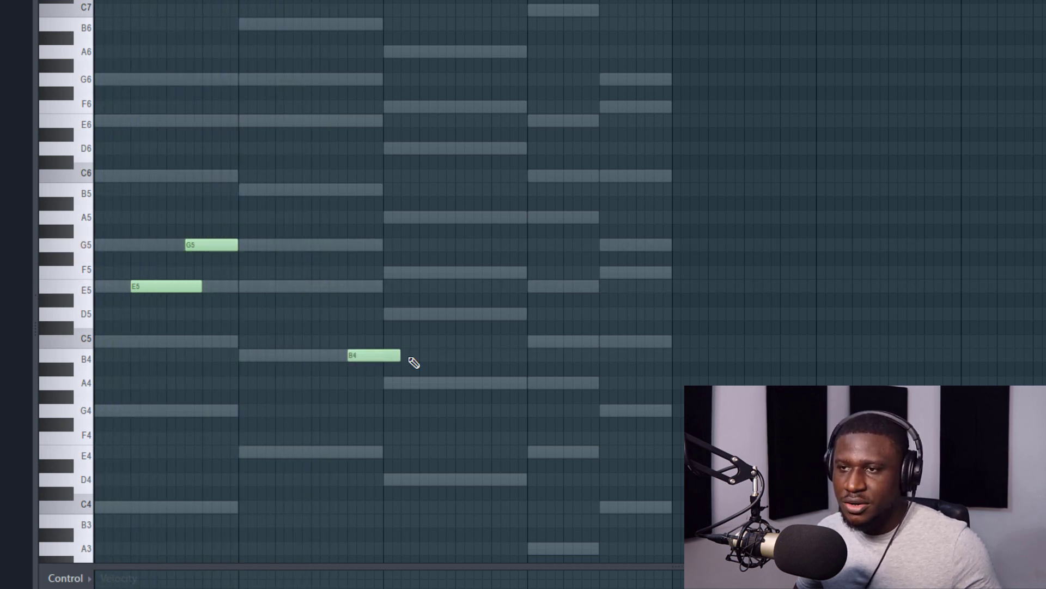
left_click_drag(393, 358, 384, 357)
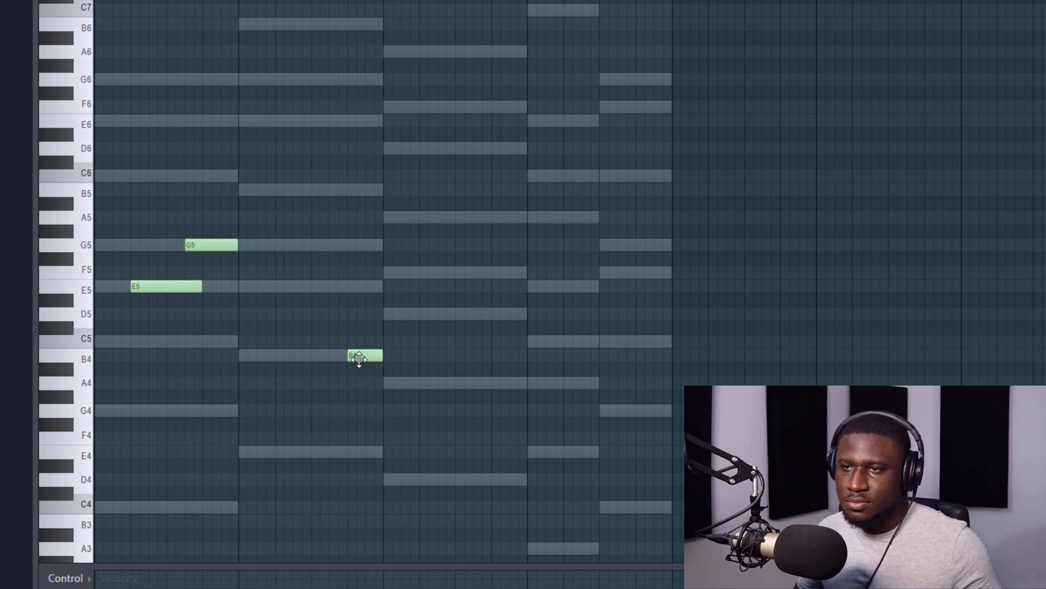
left_click_drag(350, 359, 333, 356)
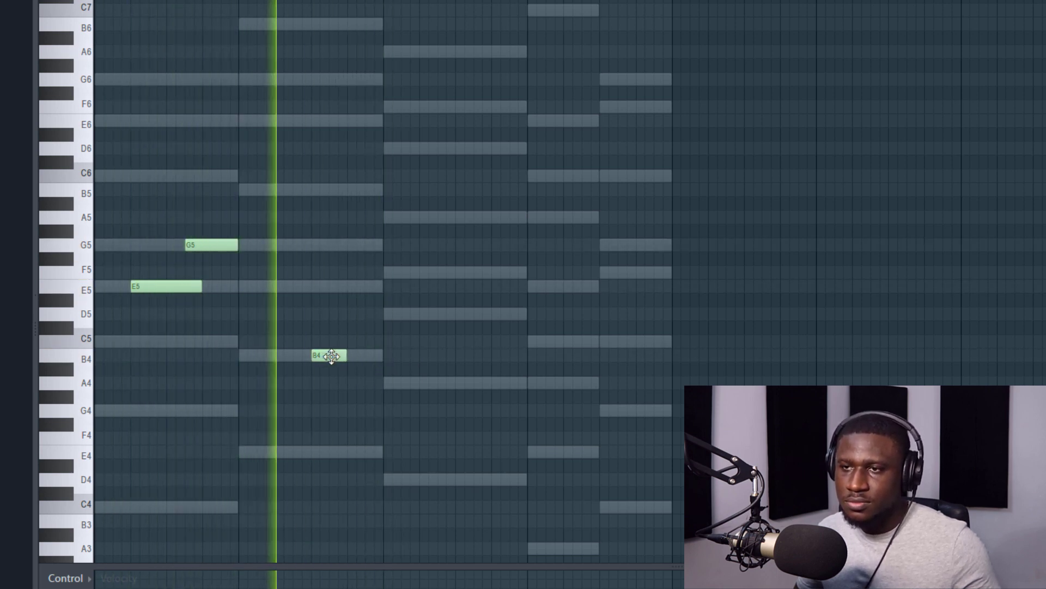
key("space")
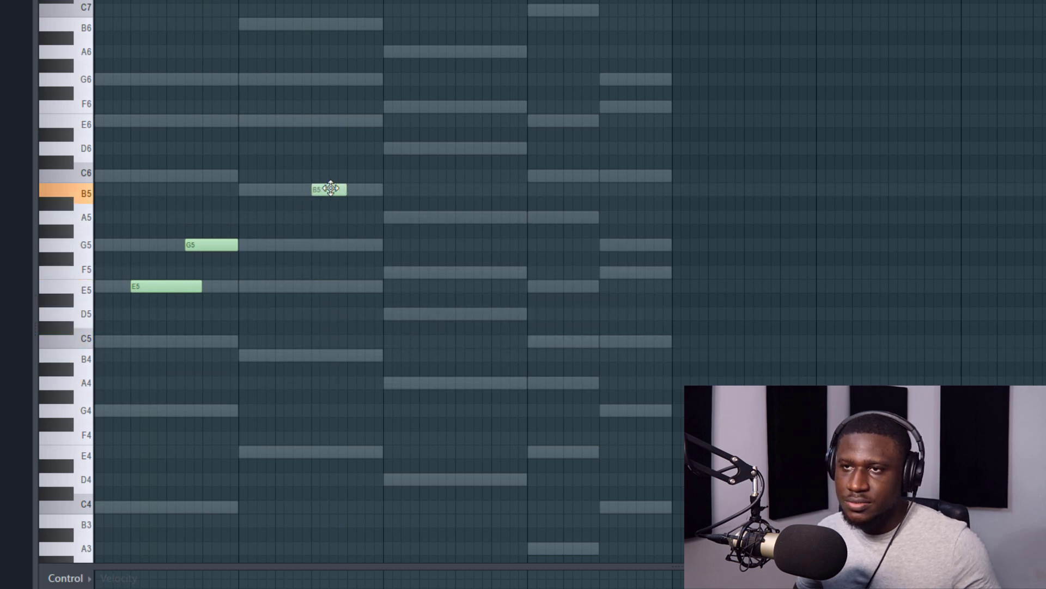
key("space")
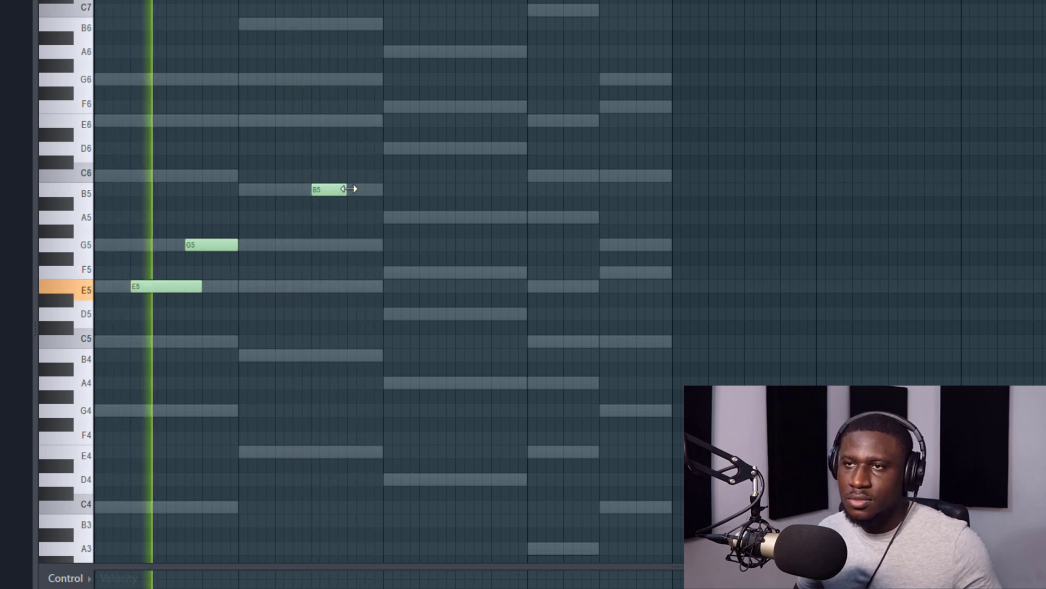
left_click_drag(350, 188, 384, 189)
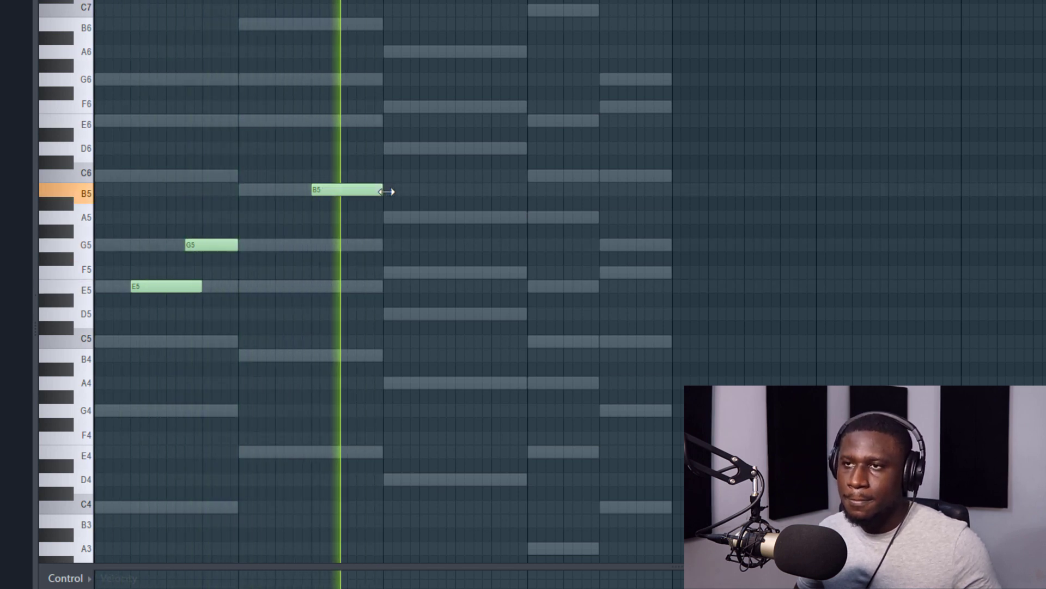
key("space")
- Duplicate the three melody notes into bars 3 and 4, repitch the copies to D5, F5 and G5, and play the melody
left_click_drag(367, 142, 165, 307)
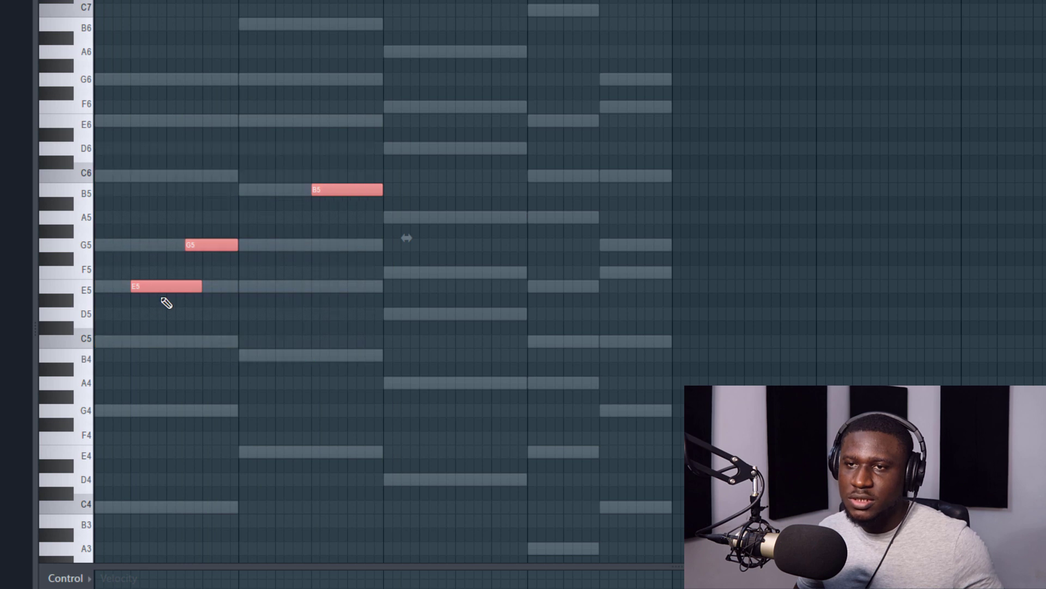
left_click_drag(376, 300, 494, 304)
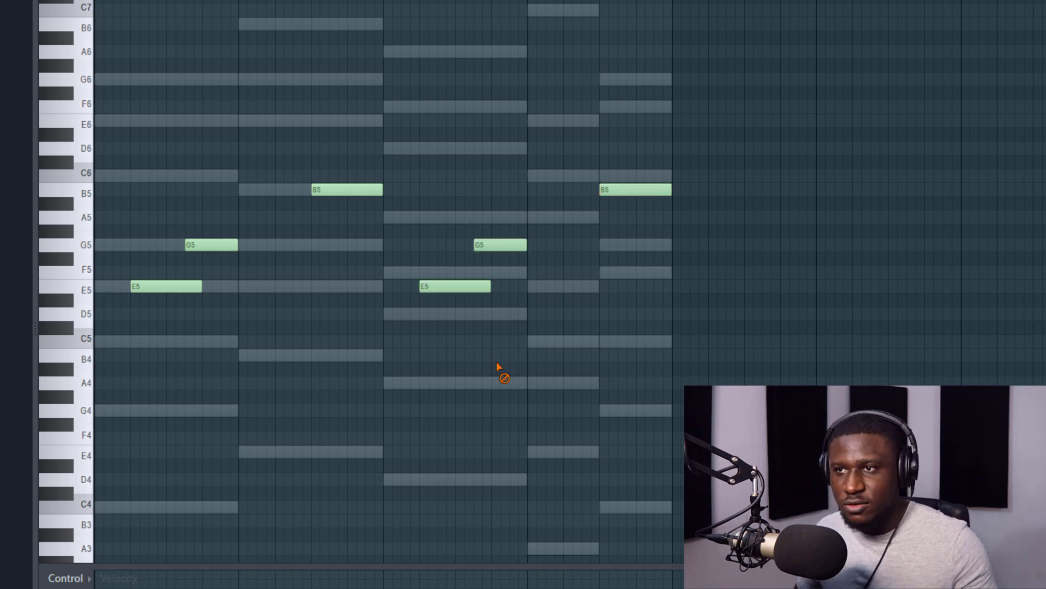
key("space")
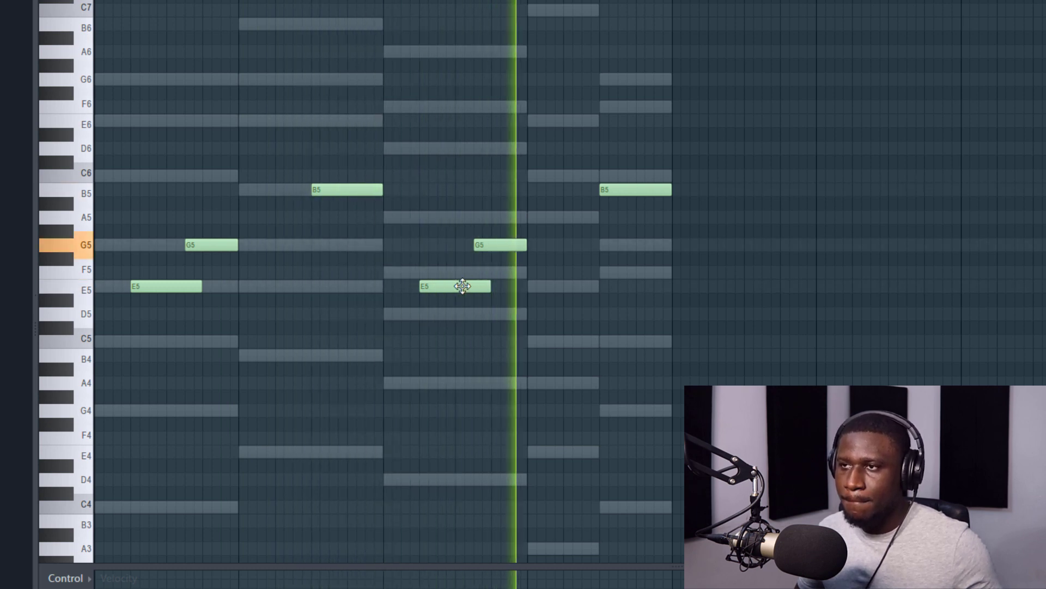
key("space")
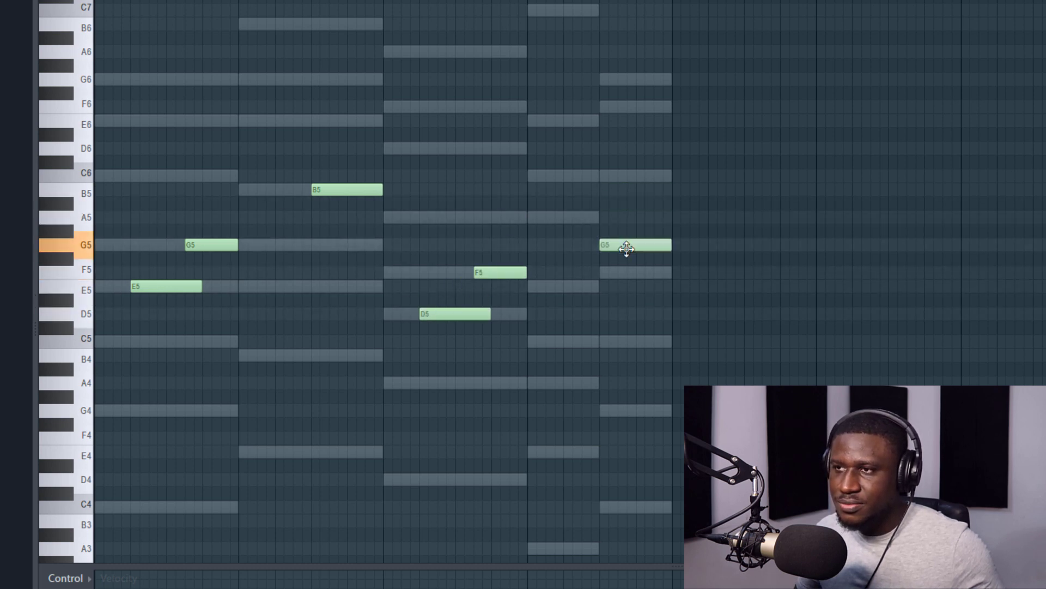
key("space")
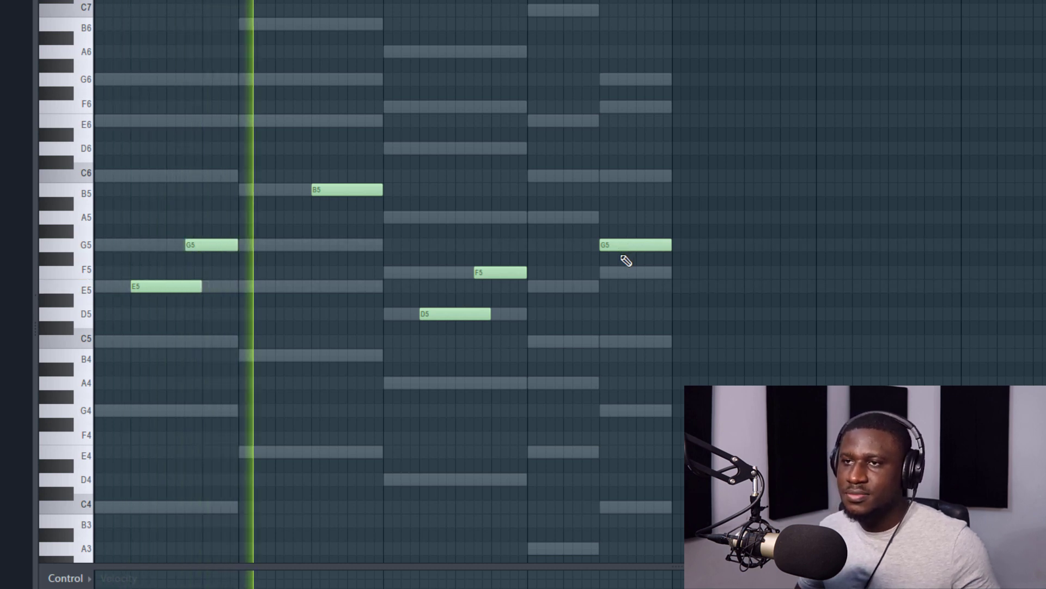